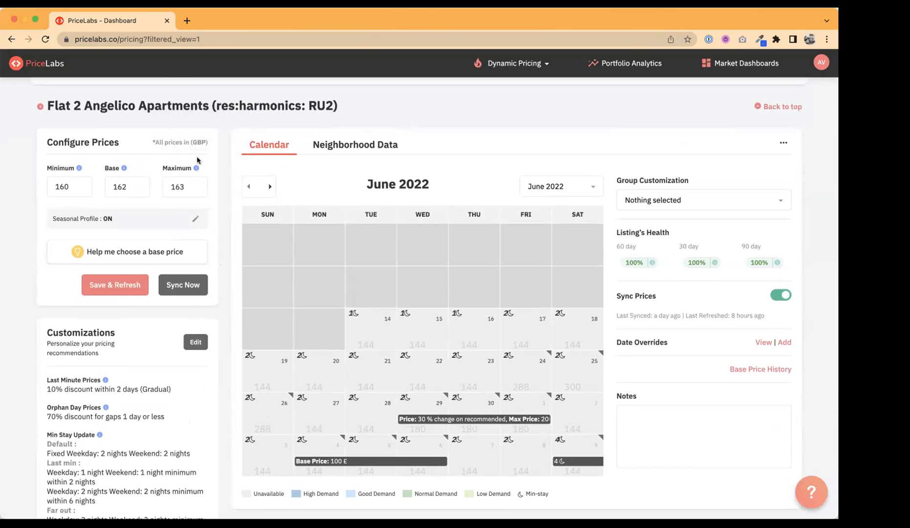
# Return to the unfiltered Review Prices page and show all listings
pyautogui.scroll(10, 140, 128)
pyautogui.scroll(15, 129, 166)
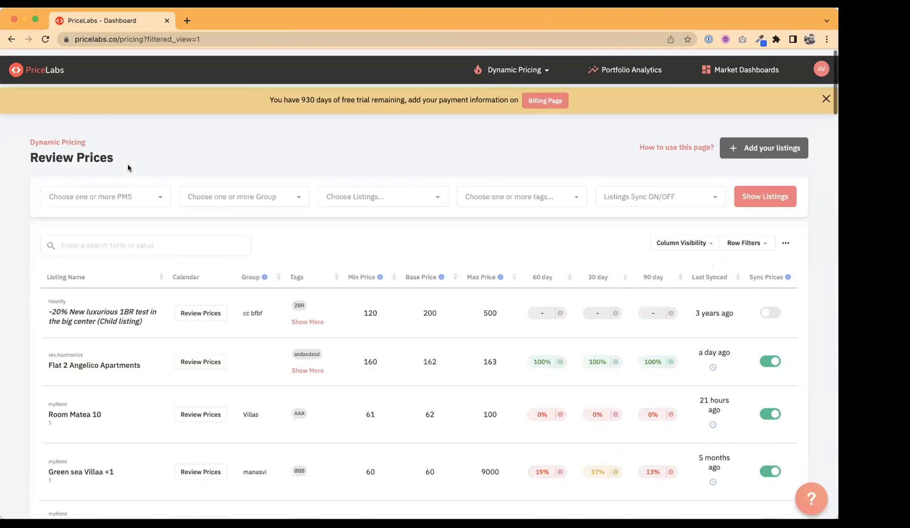
pyautogui.moveTo(29, 152); pyautogui.dragTo(106, 147)
pyautogui.click(51, 70)
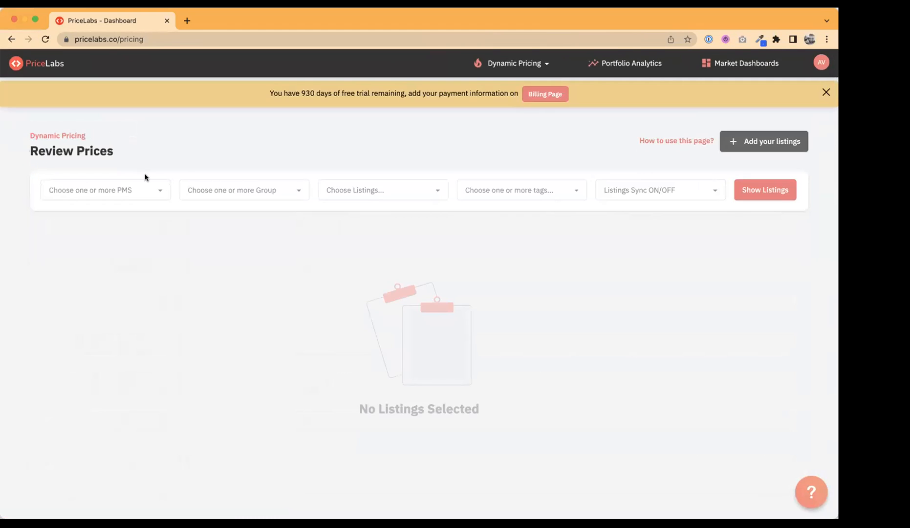
pyautogui.click(736, 186)
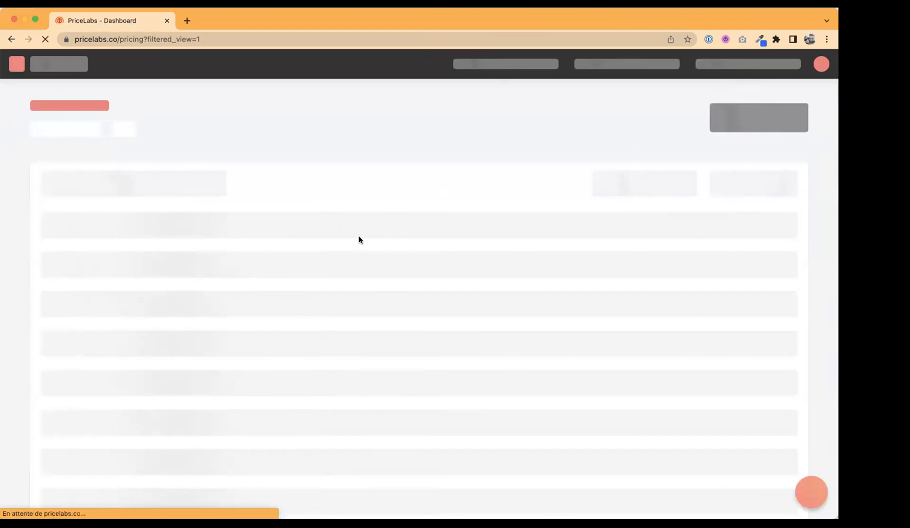
# Look through the first page of the listings table down to its row count
pyautogui.scroll(-6, 360, 239)
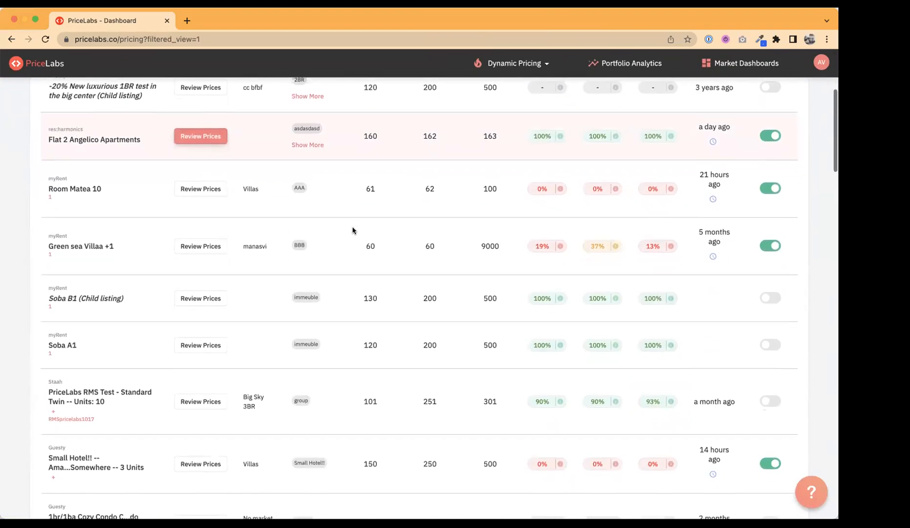
pyautogui.scroll(-15, 352, 229)
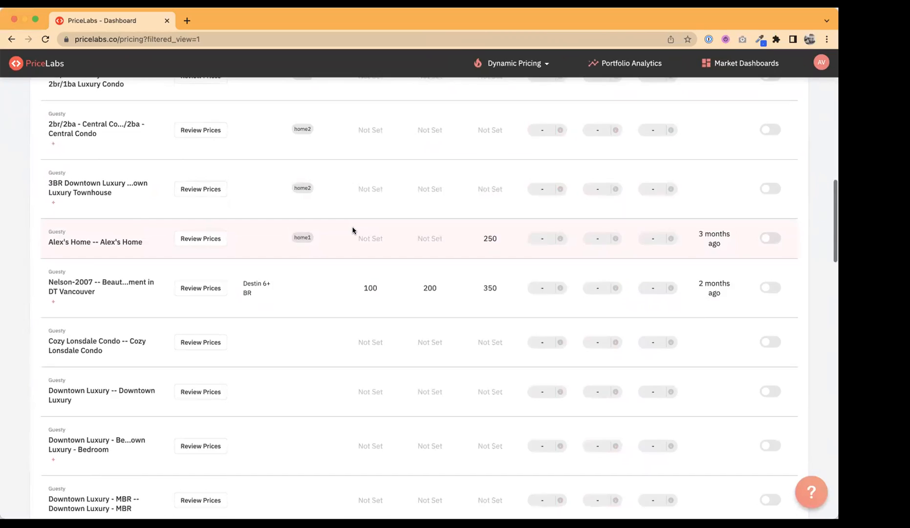
pyautogui.scroll(-20, 352, 230)
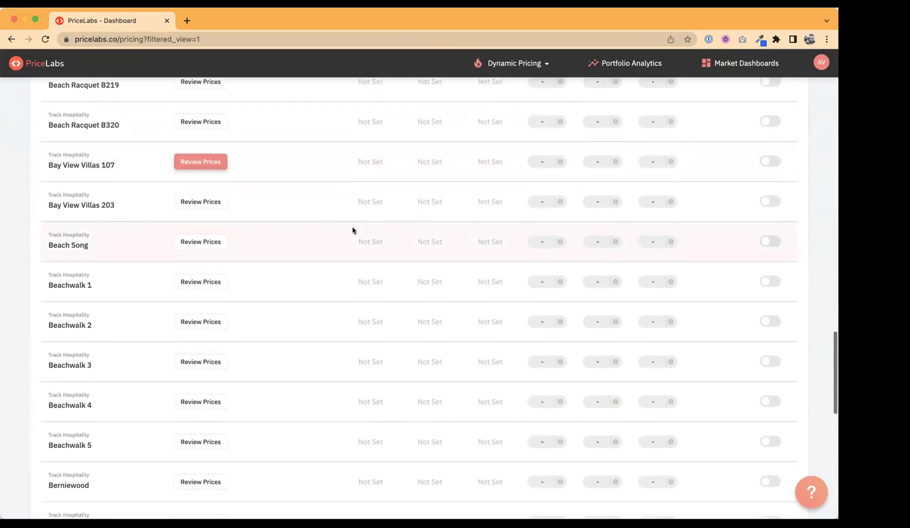
pyautogui.scroll(-5, 352, 231)
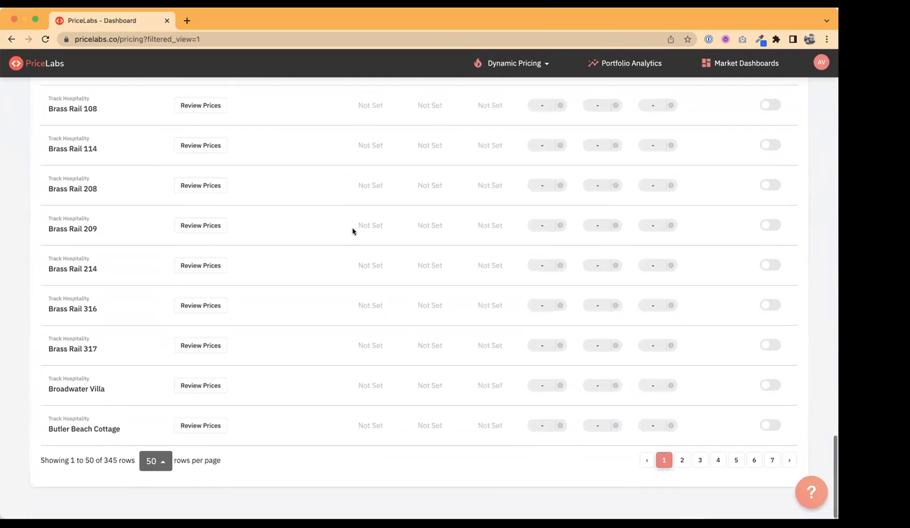
pyautogui.doubleClick(111, 460)
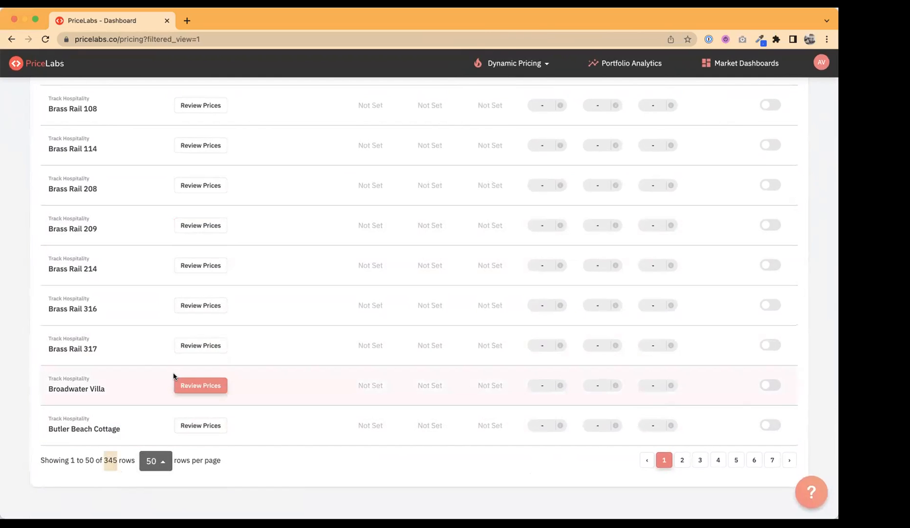
pyautogui.click(89, 460)
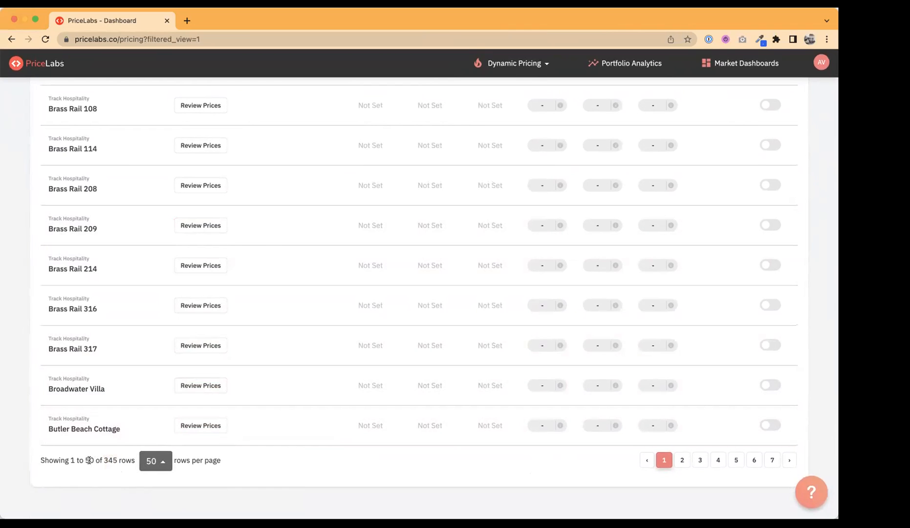
# Check the rows-per-page choices, go to page 2 of the listings, and activate the table search
pyautogui.click(152, 461)
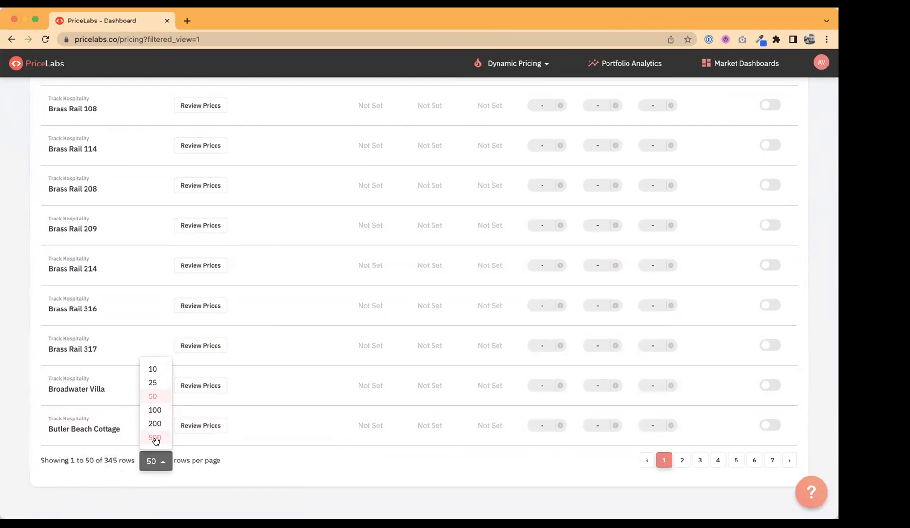
pyautogui.click(235, 475)
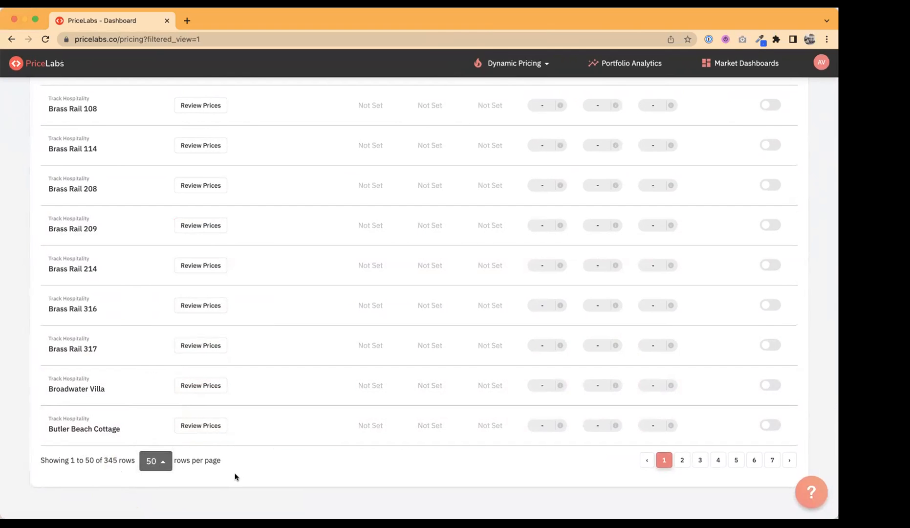
pyautogui.click(683, 464)
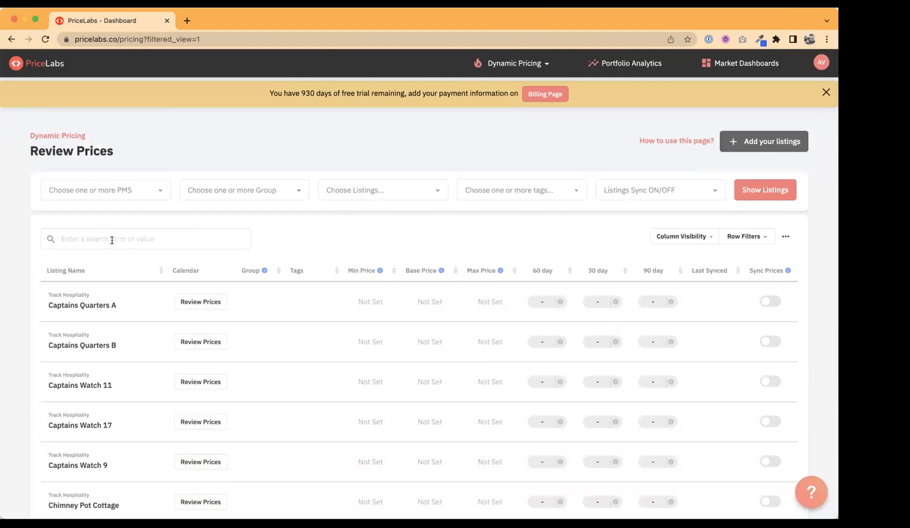
pyautogui.click(87, 235)
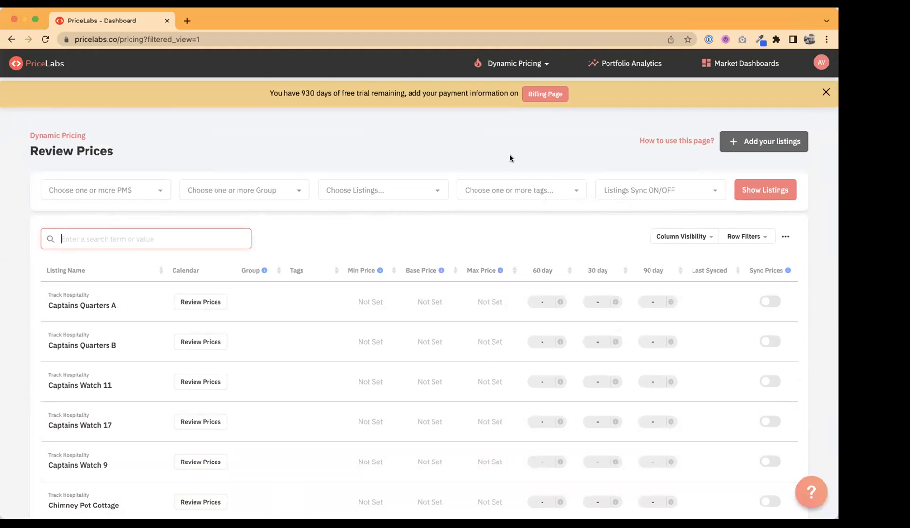
# Open the Multi Calendar and view the choices in its group filter without selecting any
pyautogui.click(522, 64)
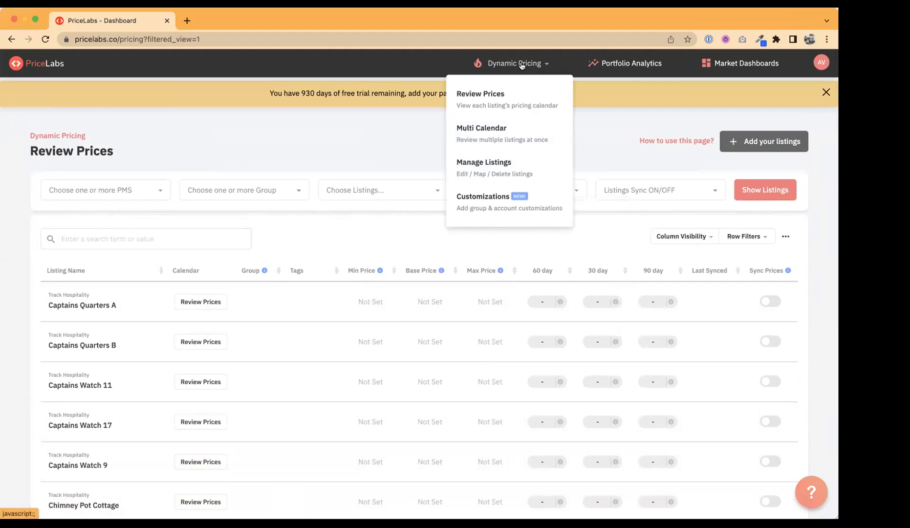
pyautogui.click(471, 129)
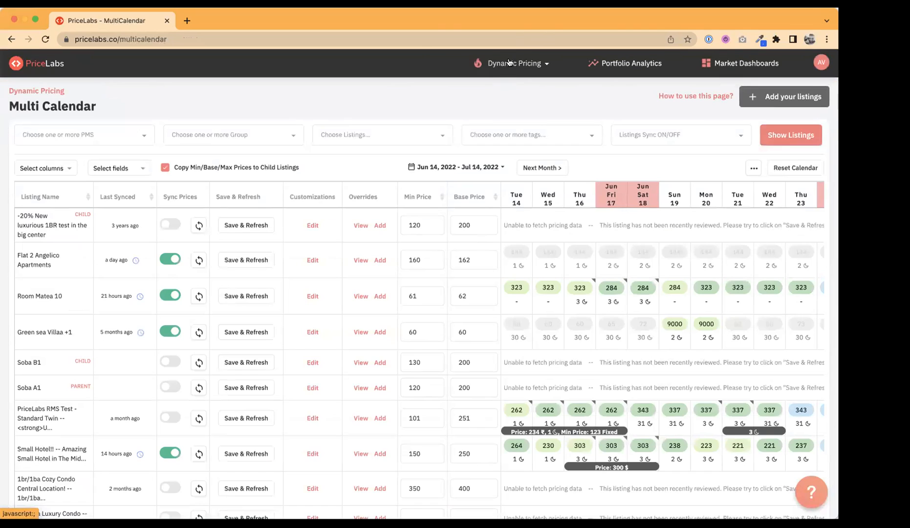
pyautogui.moveTo(508, 66)
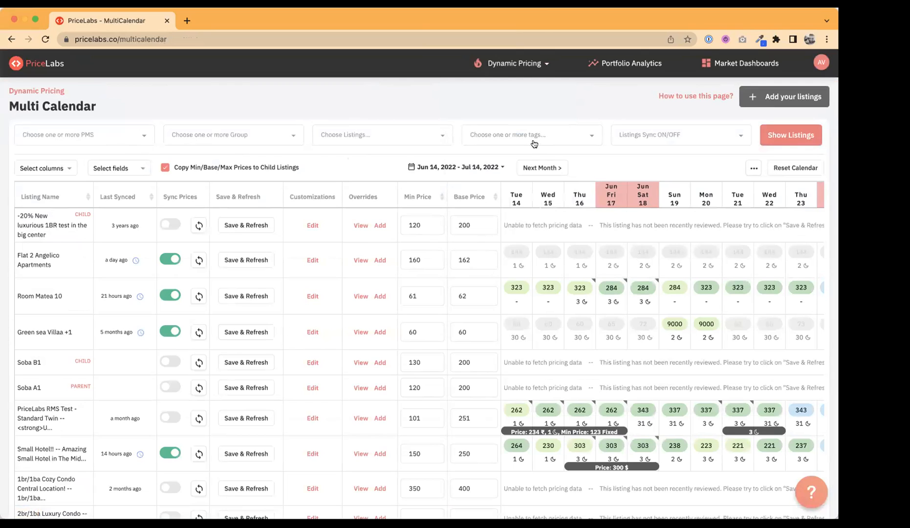
pyautogui.click(252, 133)
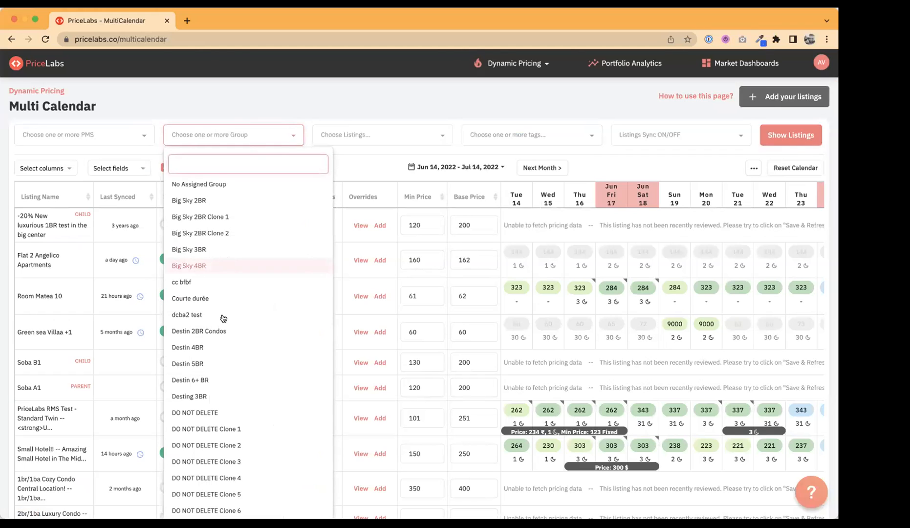
pyautogui.click(338, 113)
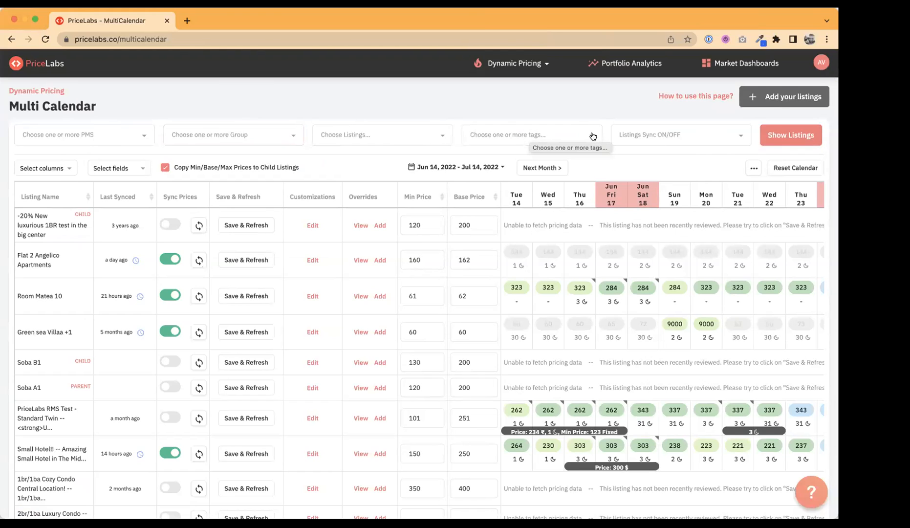
# Review the listings' daily prices and minimum stays in the calendar through July 14, 2022
pyautogui.scroll(-3, 484, 283)
pyautogui.hscroll(5, 486, 283)
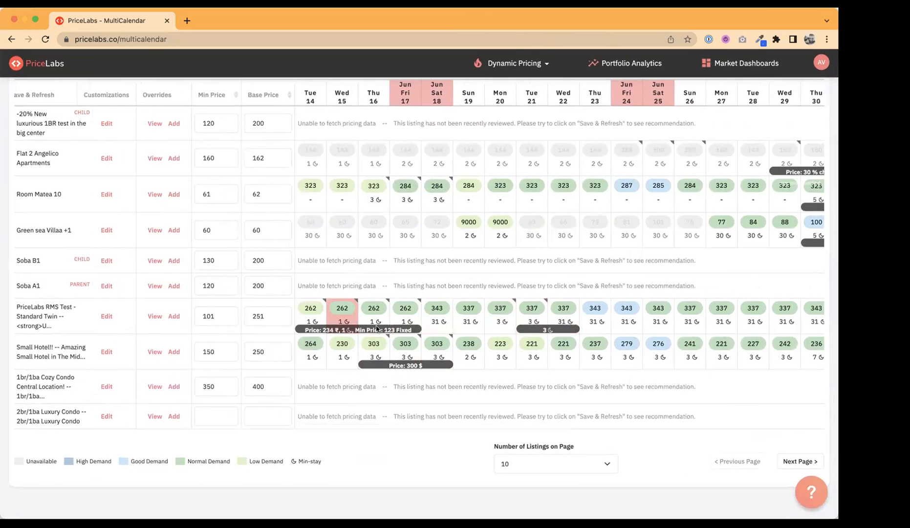
pyautogui.hscroll(10, 496, 259)
pyautogui.hscroll(2, 496, 259)
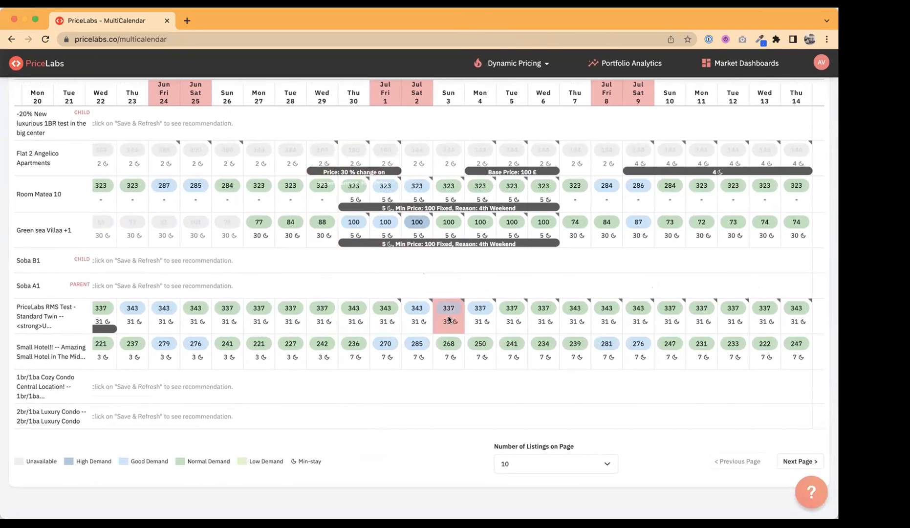
# Open the date override form for Green sea Villaa +1 on July 8 and dismiss it
pyautogui.scroll(1, 606, 269)
pyautogui.click(606, 266)
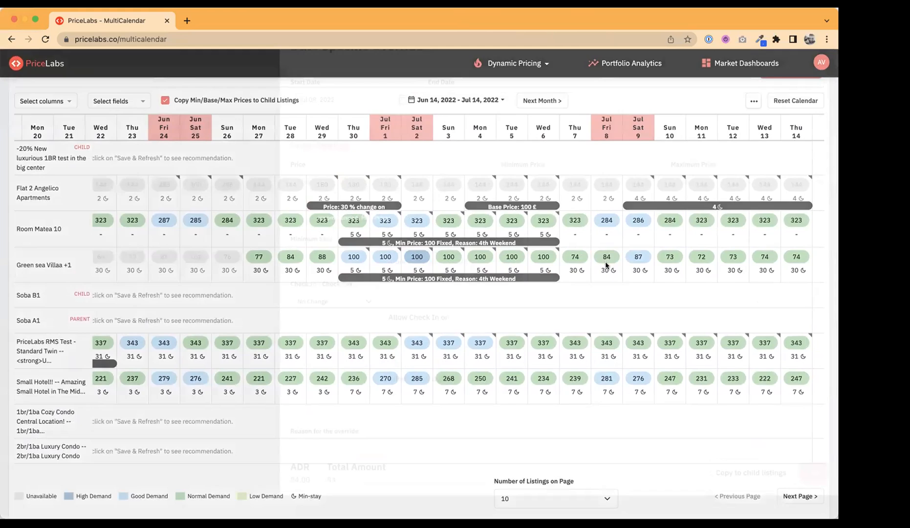
pyautogui.click(203, 244)
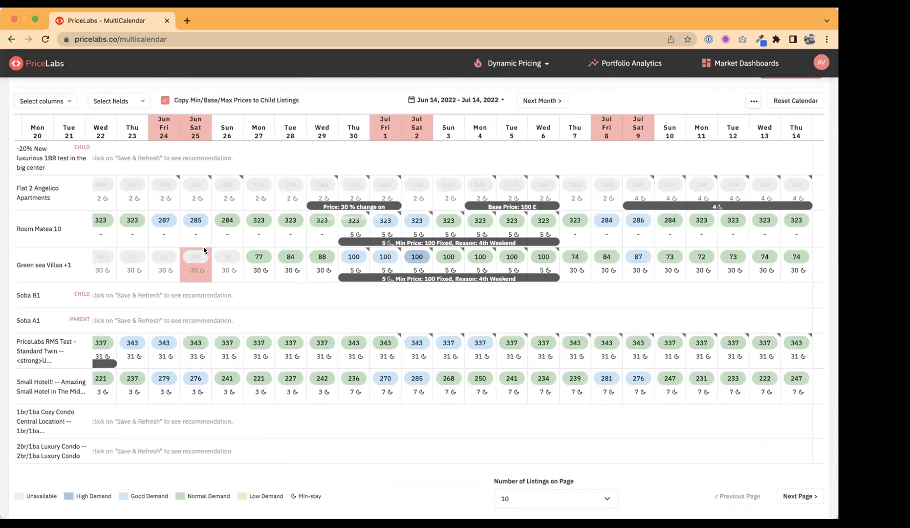
# View the date-specific override form for Flat 2 Angelico Apartments on June 25, 2022, and close it without adding an override
pyautogui.scroll(2, 195, 234)
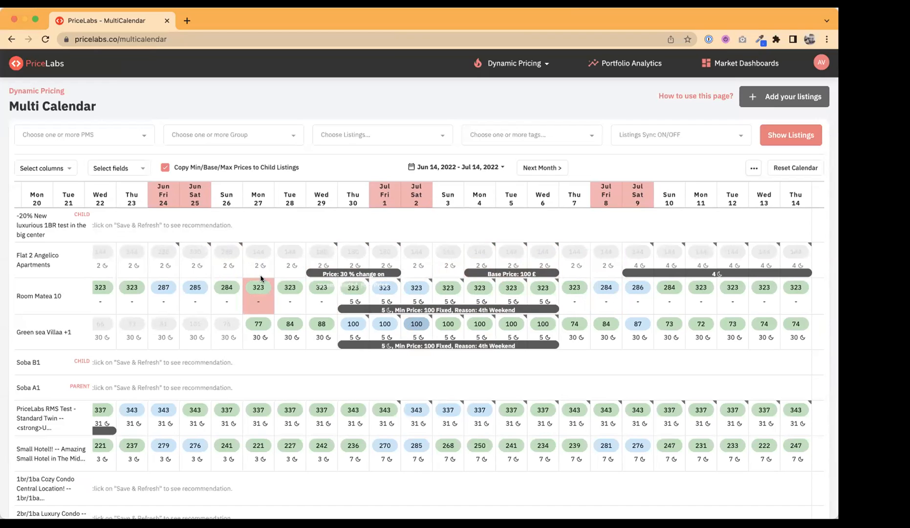
pyautogui.click(209, 245)
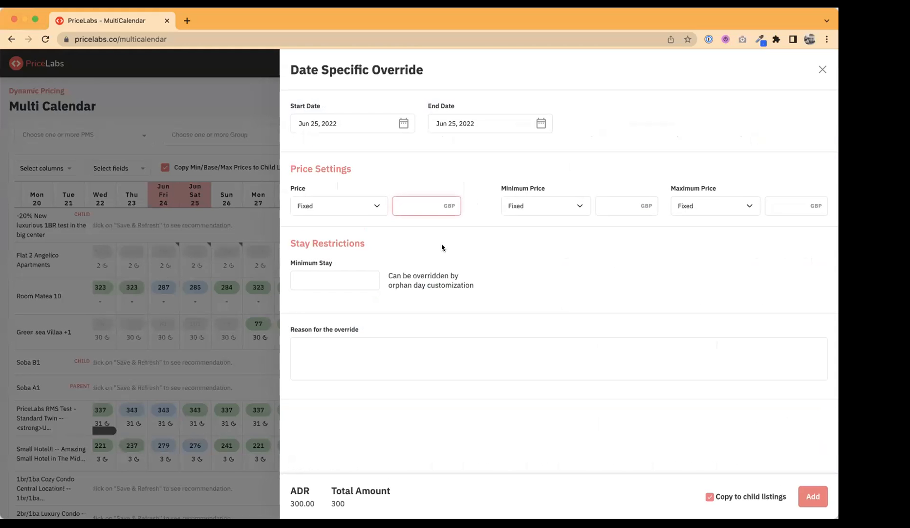
pyautogui.click(825, 70)
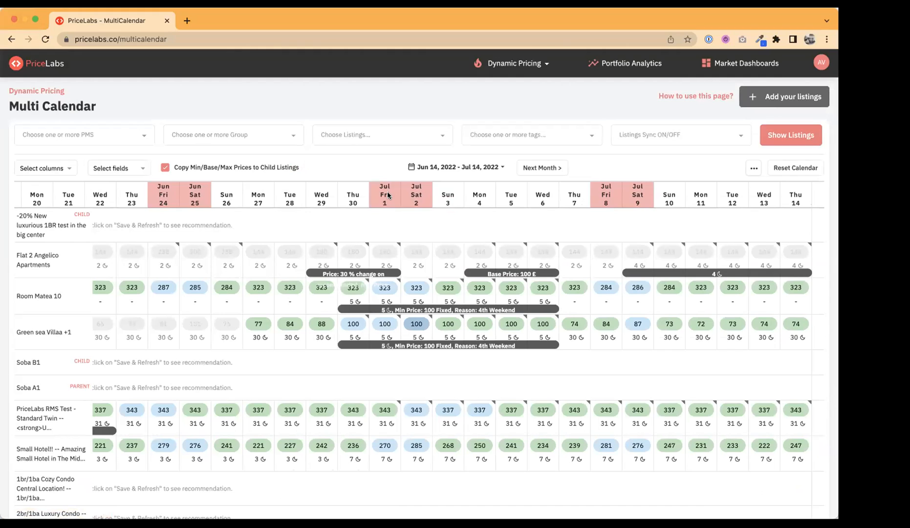
# Show all listings on the Review Prices page again and bring up the June 2022 calendar of Flat 2 Angelico Apartments
pyautogui.click(33, 65)
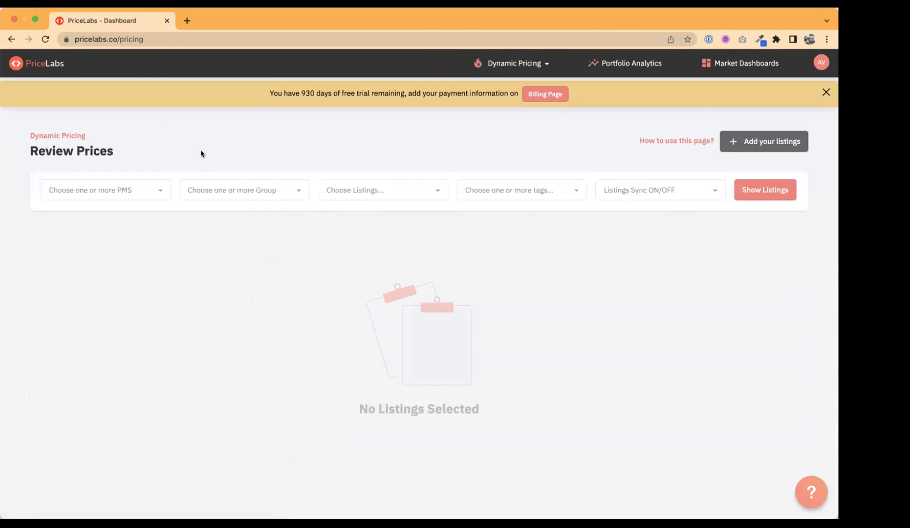
pyautogui.click(762, 185)
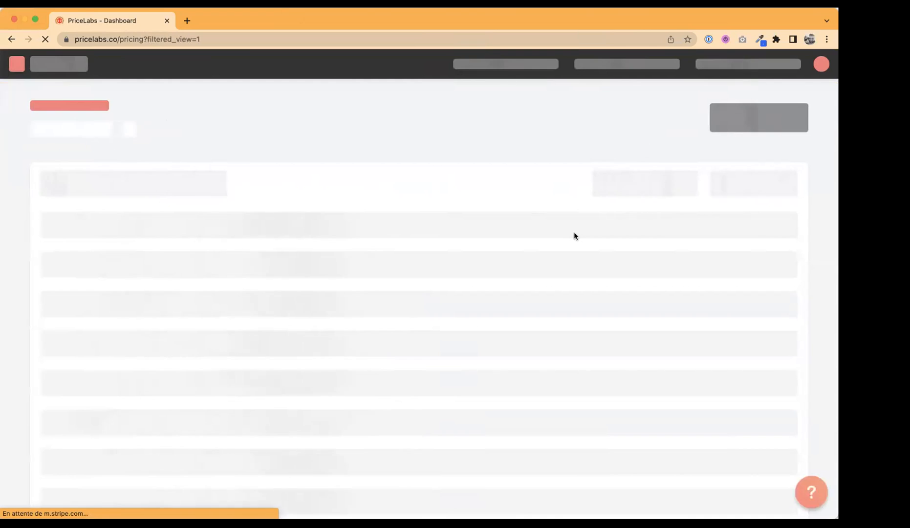
pyautogui.scroll(-3, 574, 235)
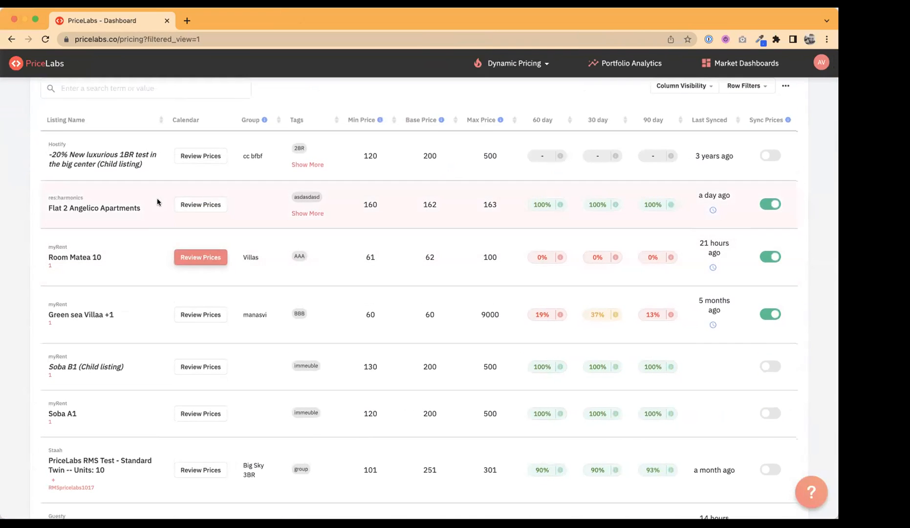
pyautogui.scroll(-1, 254, 283)
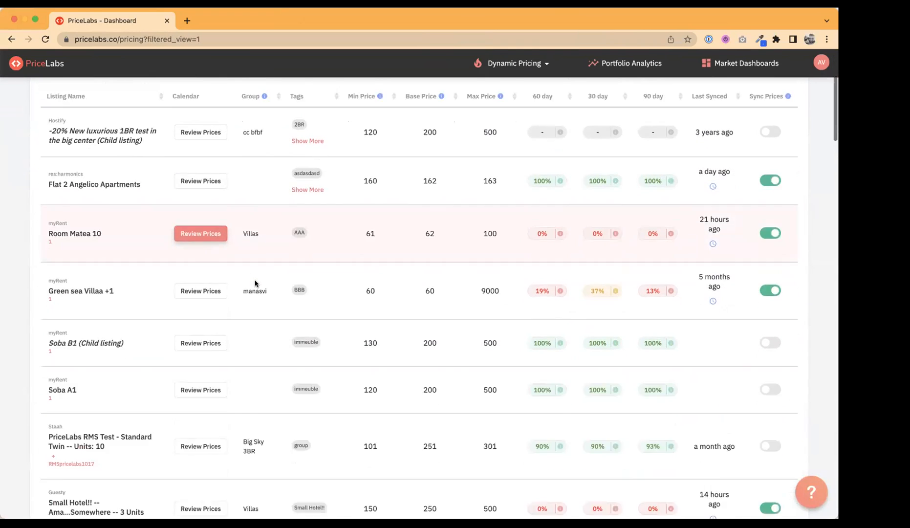
pyautogui.scroll(-15, 254, 283)
pyautogui.scroll(-1, 473, 309)
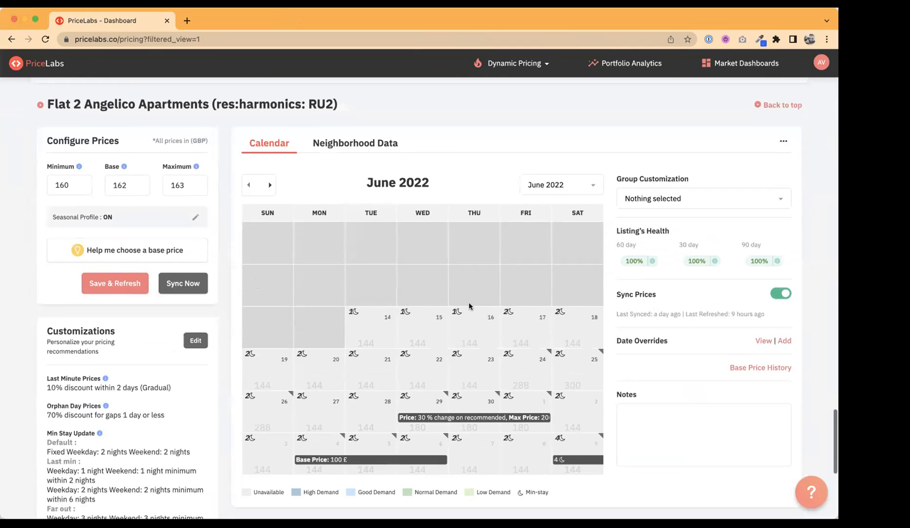
pyautogui.scroll(-1, 468, 306)
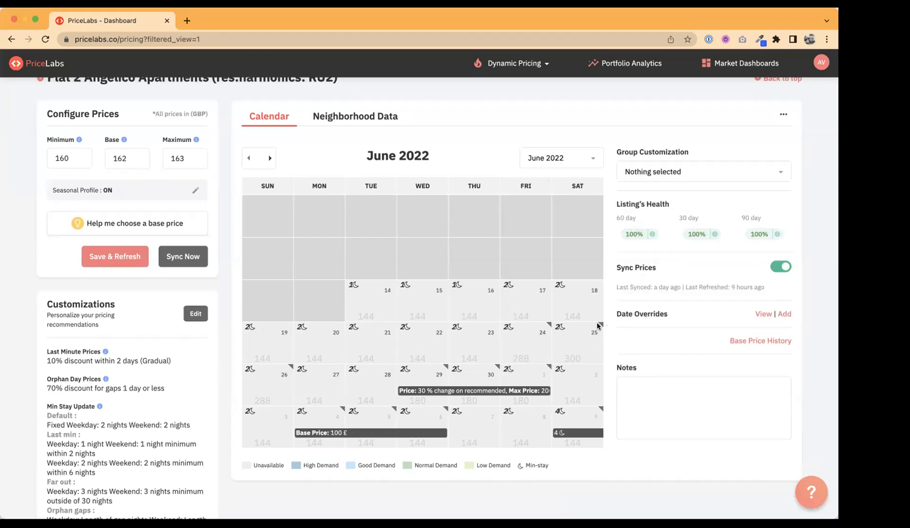
# Open the listing's existing date overrides and examine the account-level customization's dates and price rule
pyautogui.moveTo(617, 313); pyautogui.dragTo(668, 316)
pyautogui.click(655, 314)
pyautogui.click(761, 314)
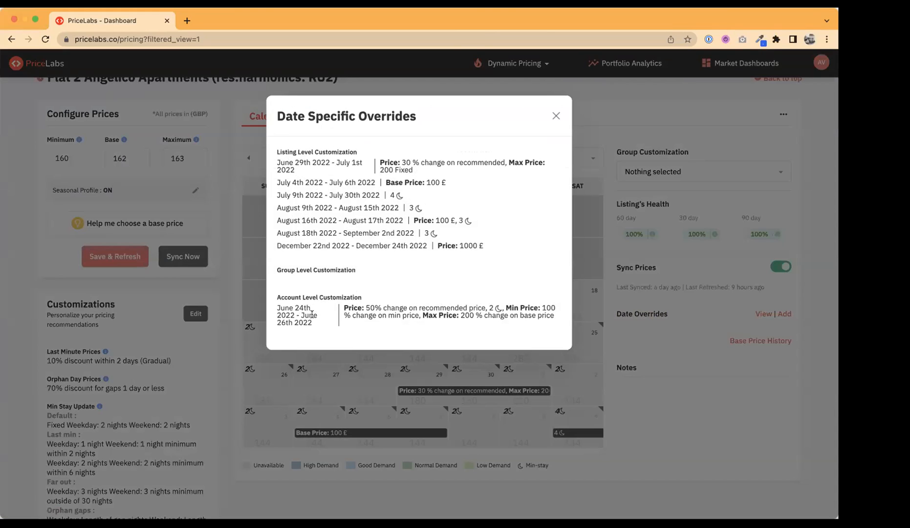
pyautogui.moveTo(275, 294); pyautogui.dragTo(366, 299)
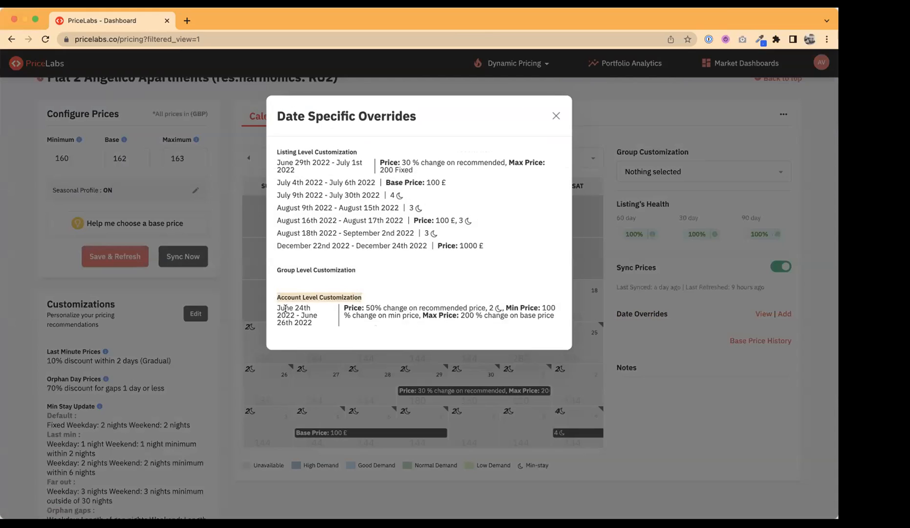
pyautogui.moveTo(275, 310); pyautogui.dragTo(319, 326)
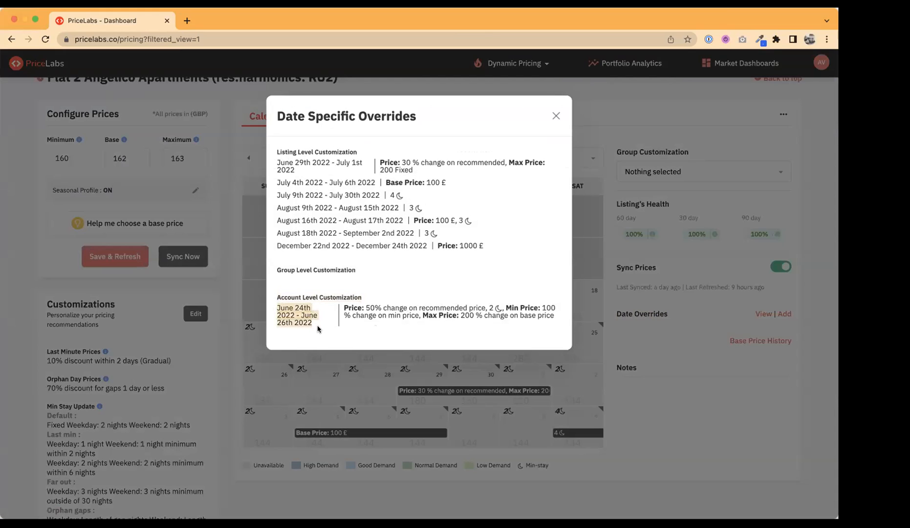
pyautogui.click(364, 305)
pyautogui.moveTo(361, 306); pyautogui.dragTo(423, 306)
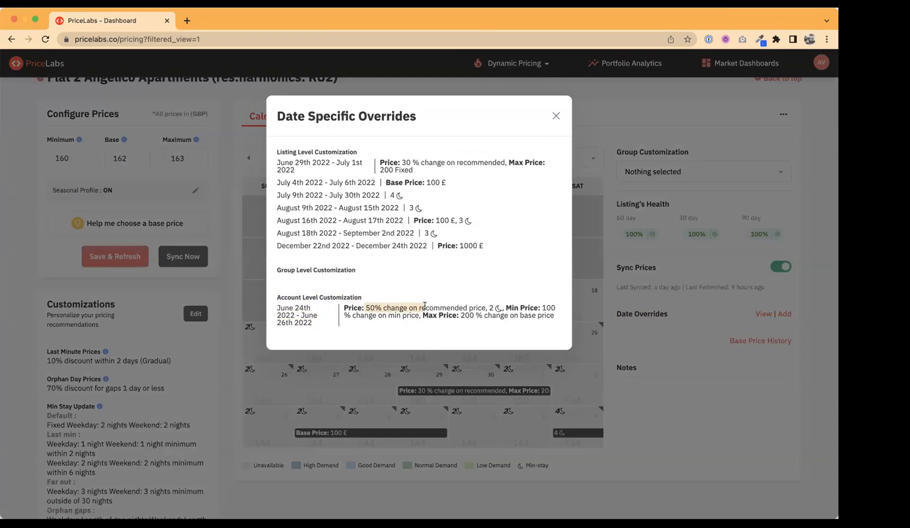
# Close the date-specific overrides, reopen them to examine the account-level price, minimum and maximum rules, and close them again
pyautogui.click(553, 307)
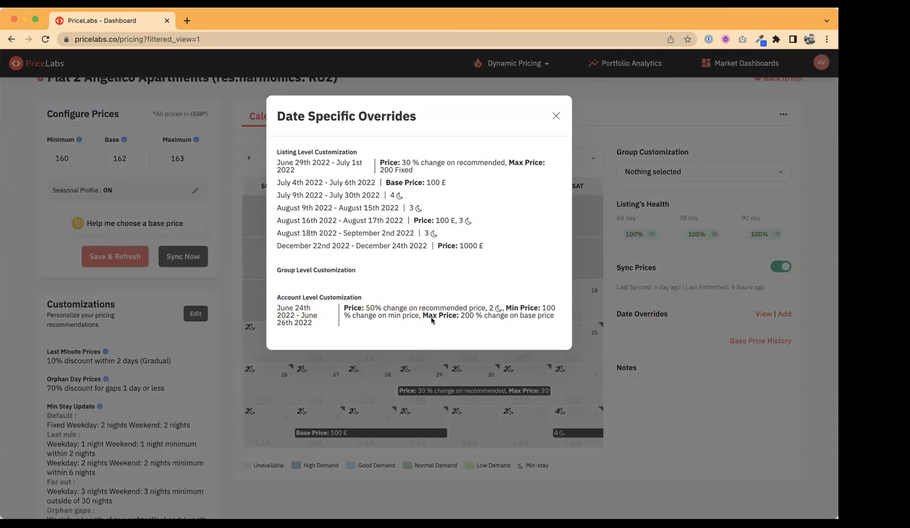
pyautogui.click(552, 116)
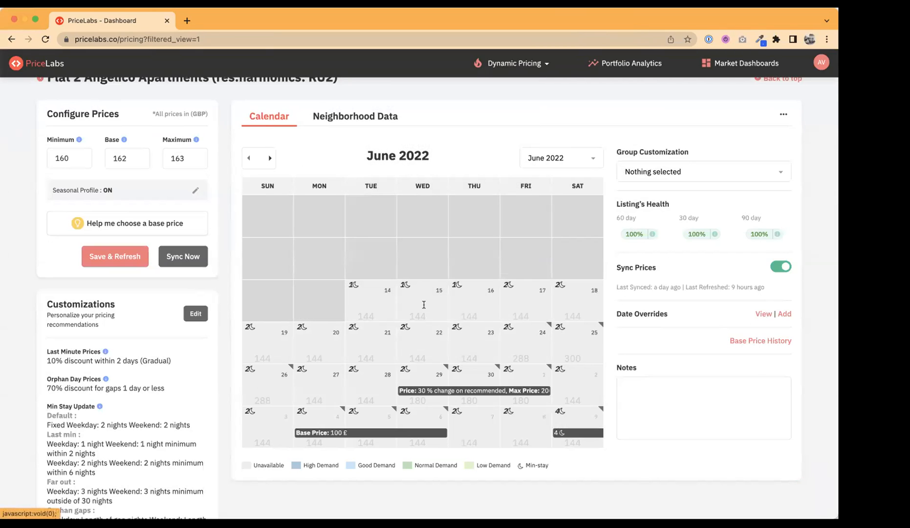
pyautogui.click(762, 313)
pyautogui.moveTo(274, 305); pyautogui.dragTo(557, 316)
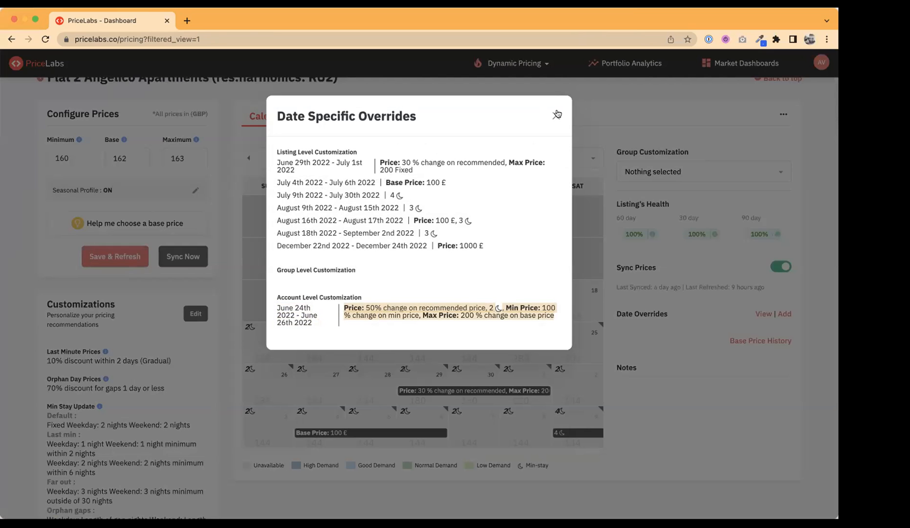
pyautogui.click(589, 335)
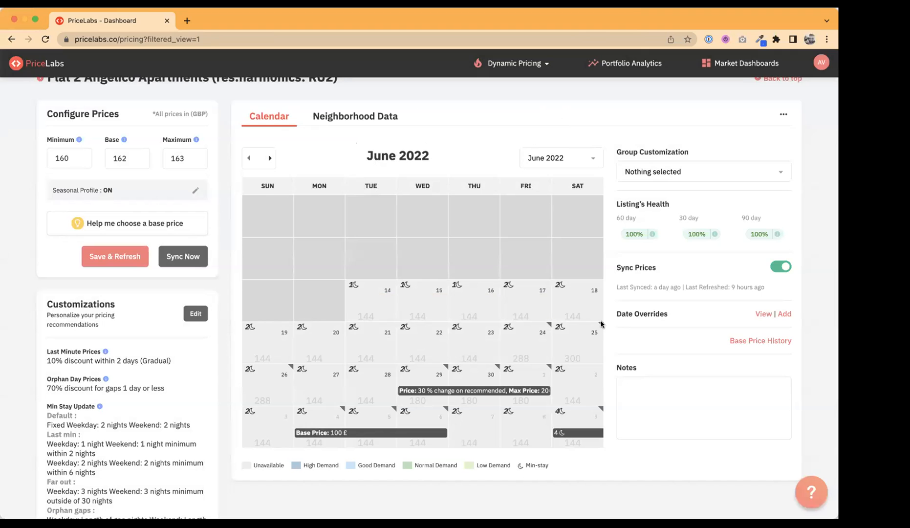
# Open the listing's customizations at Stay Restrictions, and switch Minimum Stay Settings off and back on
pyautogui.moveTo(550, 322)
pyautogui.scroll(1, 521, 393)
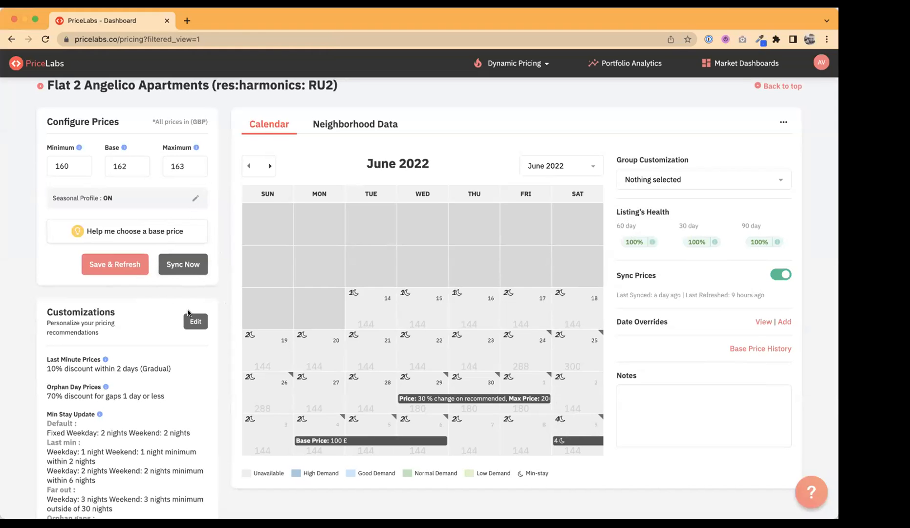
pyautogui.moveTo(45, 308); pyautogui.dragTo(122, 337)
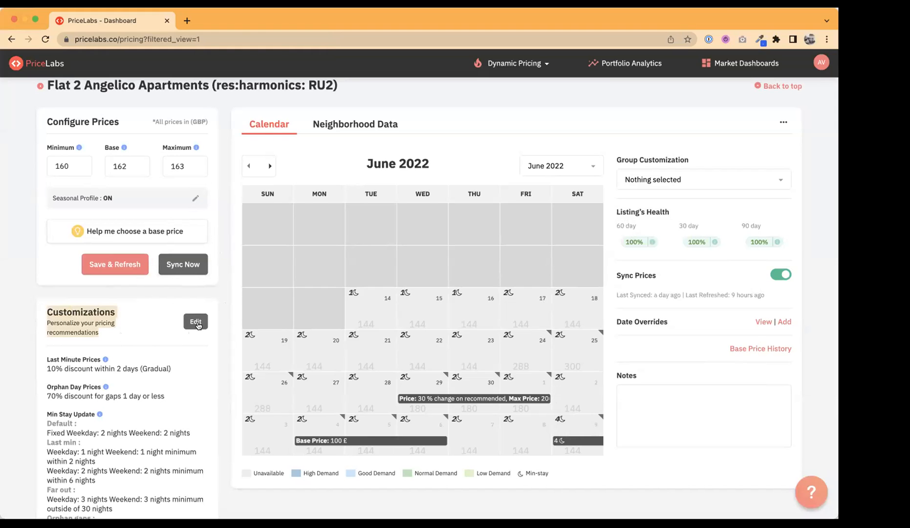
pyautogui.click(196, 322)
pyautogui.click(330, 146)
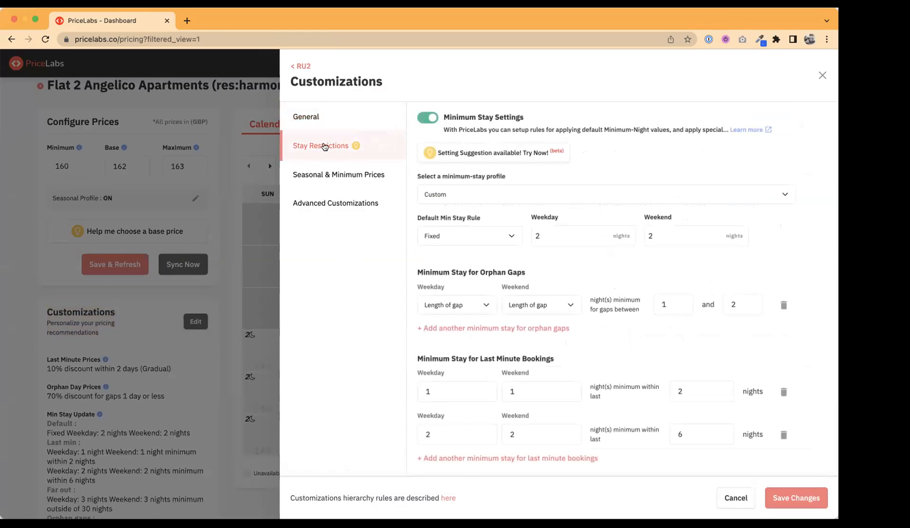
pyautogui.click(426, 118)
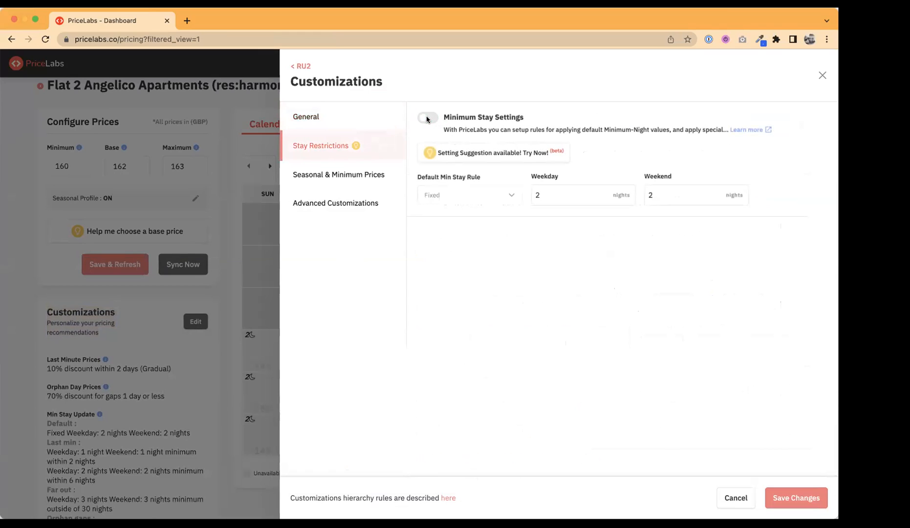
pyautogui.click(427, 118)
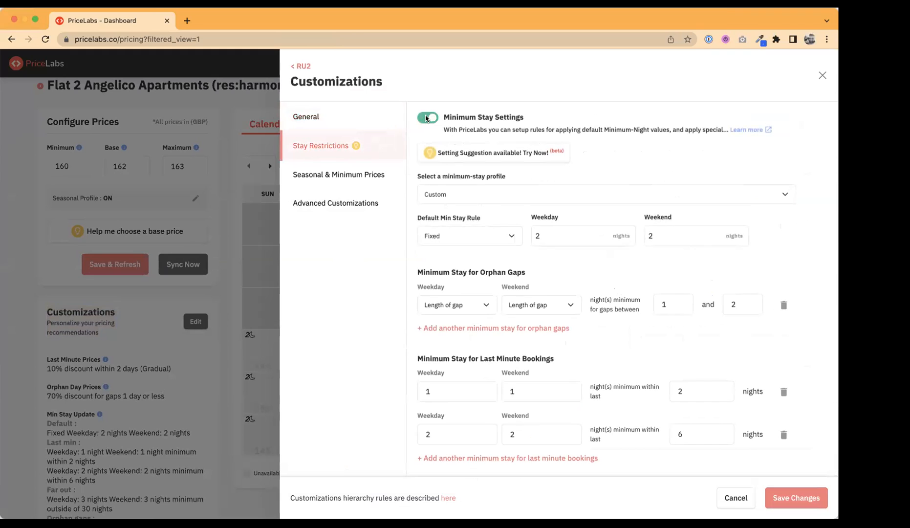
# Examine the listing's minimum-stay rules for orphan gaps, last-minute bookings and far-out bookings
pyautogui.scroll(-2, 596, 156)
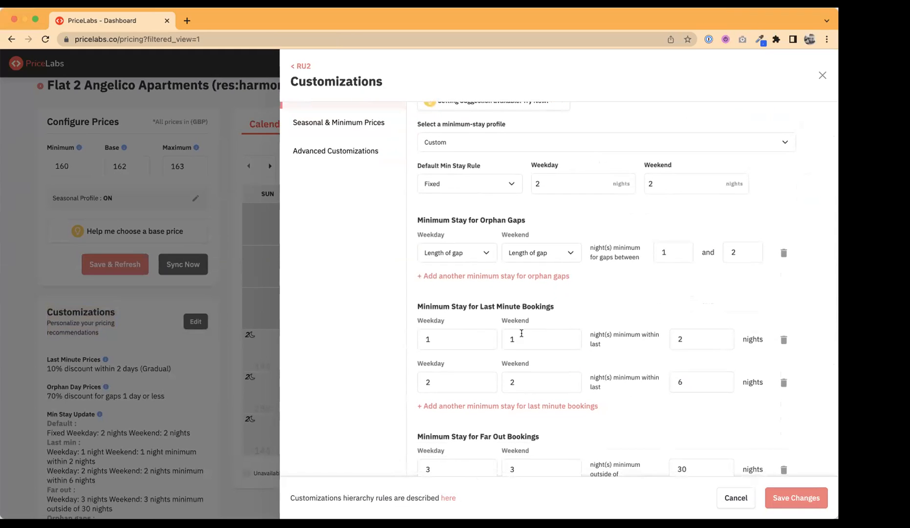
pyautogui.scroll(-5, 518, 334)
pyautogui.scroll(7, 518, 334)
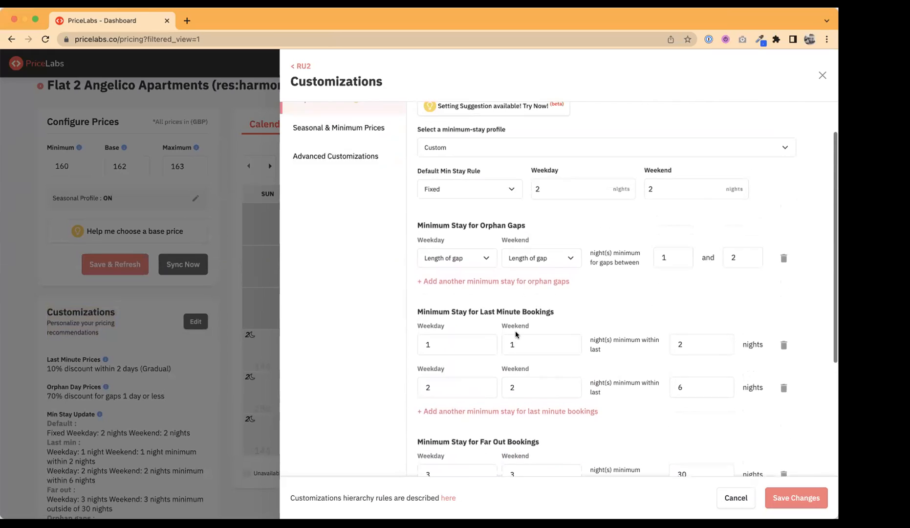
pyautogui.scroll(-1, 453, 231)
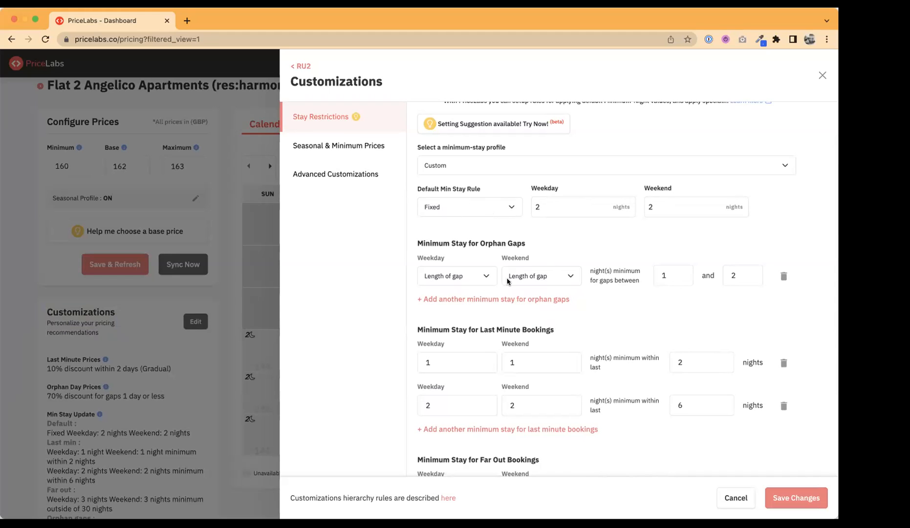
pyautogui.moveTo(460, 241); pyautogui.dragTo(529, 243)
pyautogui.moveTo(479, 329); pyautogui.dragTo(552, 330)
pyautogui.scroll(-2, 528, 307)
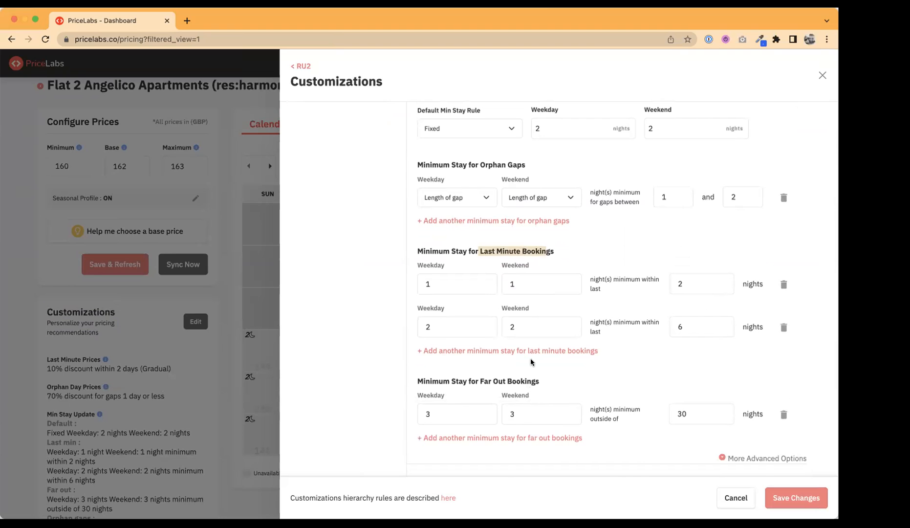
pyautogui.scroll(1, 532, 361)
pyautogui.scroll(3, 532, 361)
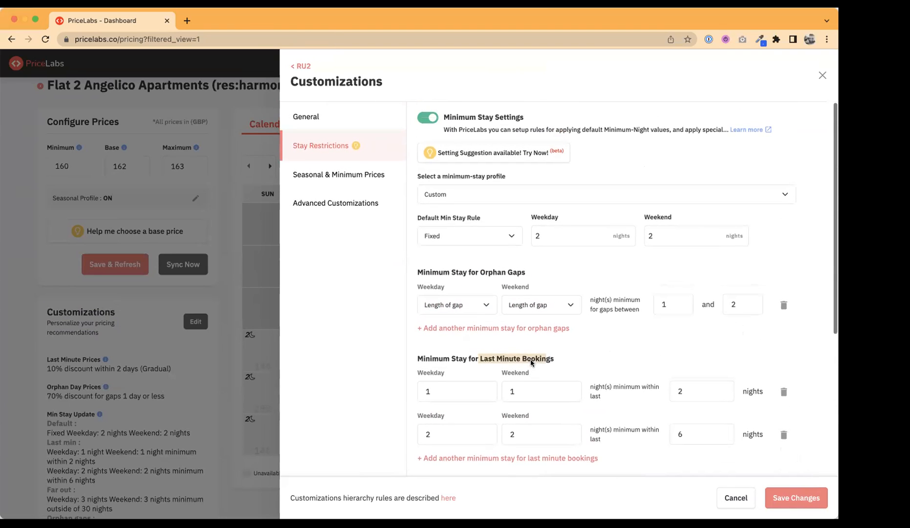
# View the available minimum-stay profiles and keep the Custom profile
pyautogui.click(461, 193)
pyautogui.click(476, 185)
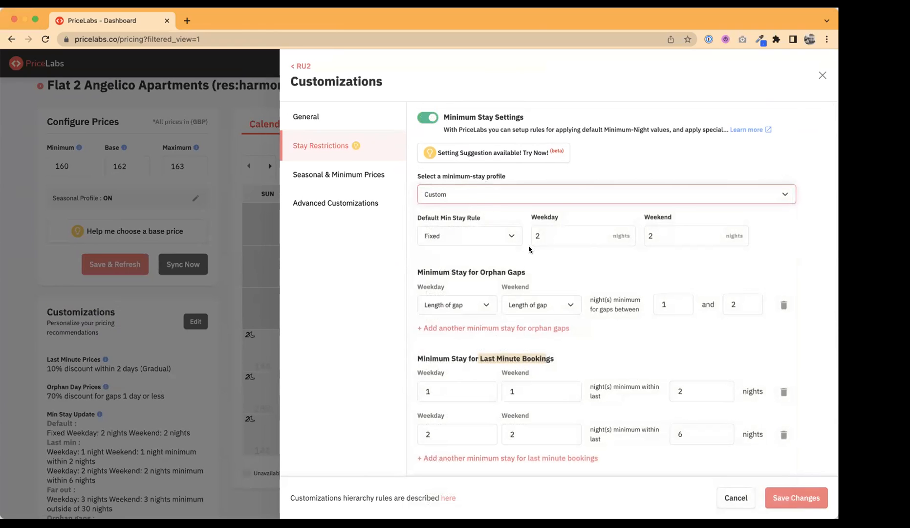
pyautogui.click(622, 163)
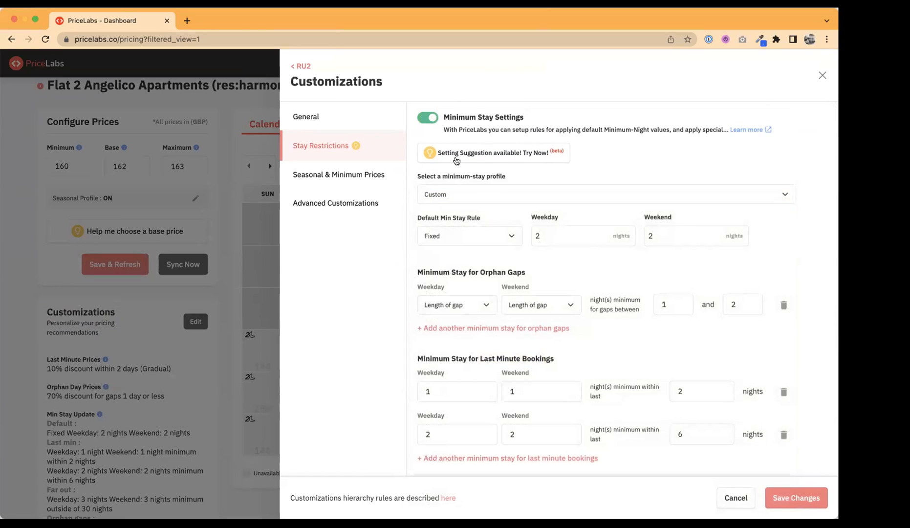
# Open the suggested min-stay settings, check what short-term and mid-term mean, and generate suggestions for Prefer Short-term
pyautogui.click(506, 154)
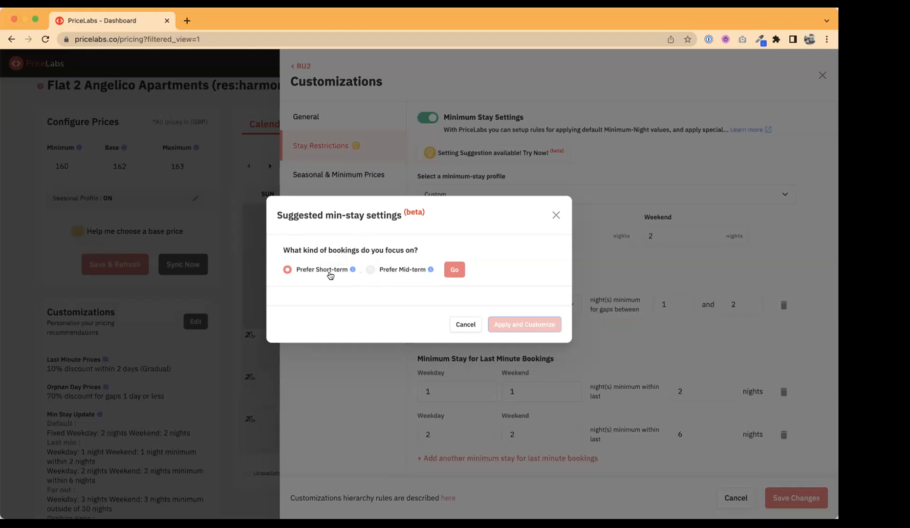
pyautogui.moveTo(353, 271)
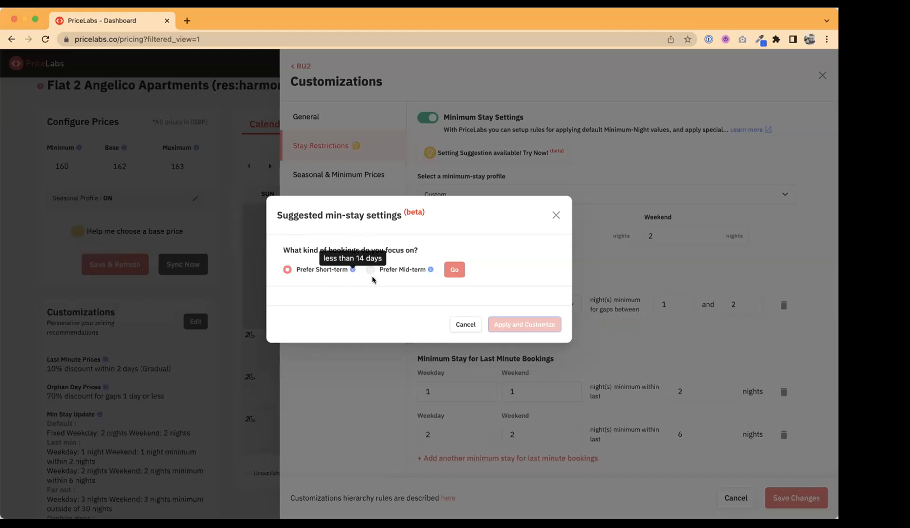
pyautogui.moveTo(430, 268)
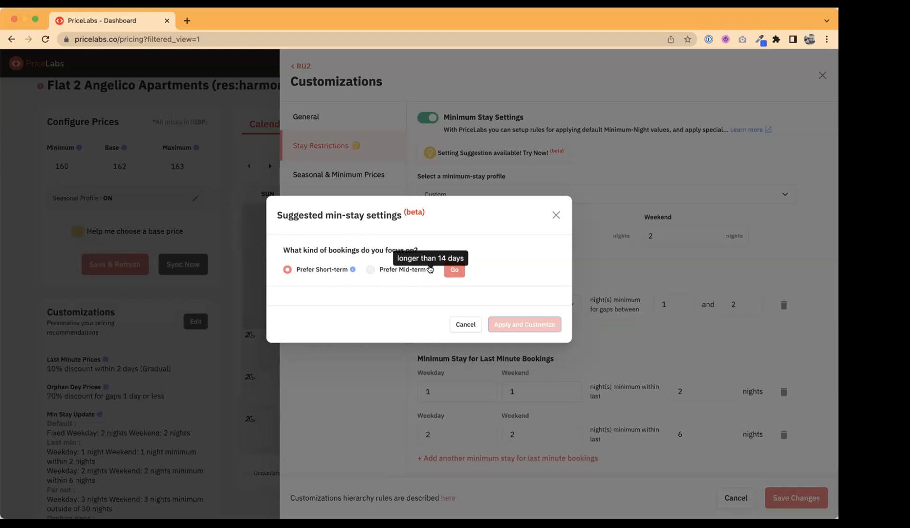
pyautogui.click(372, 270)
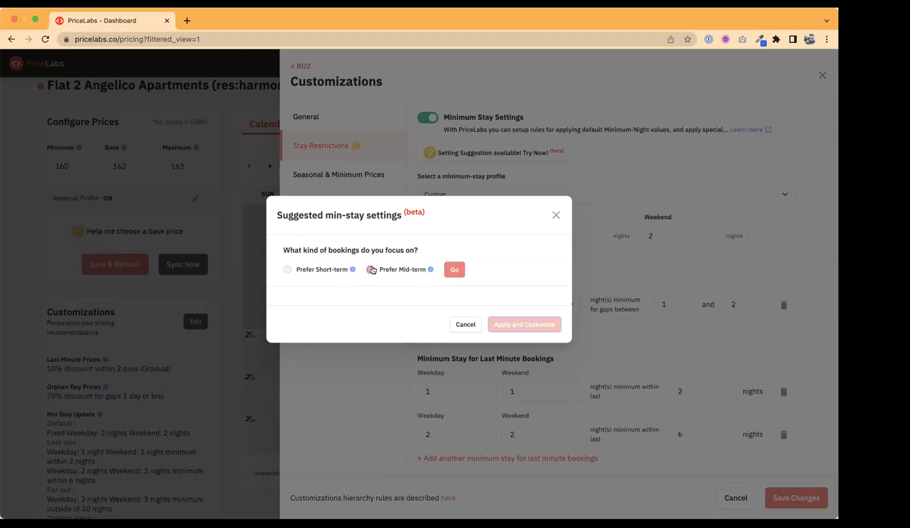
pyautogui.click(305, 271)
pyautogui.click(454, 270)
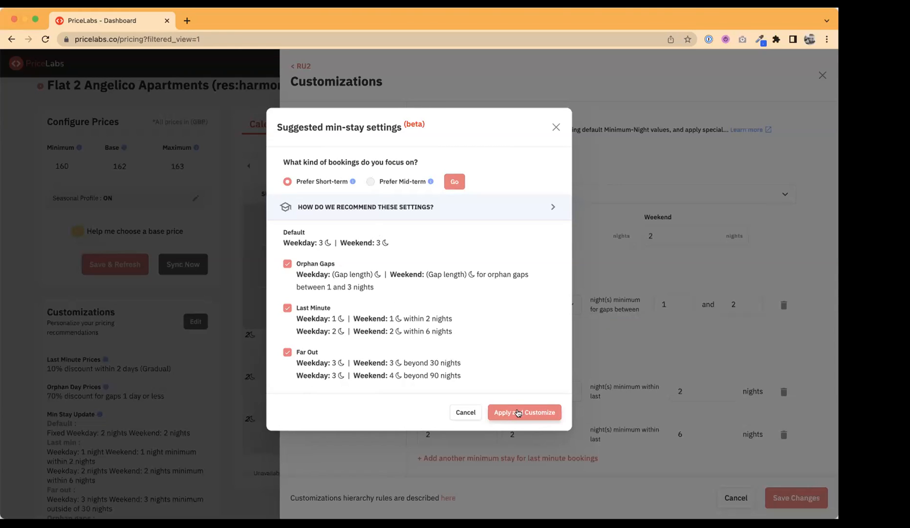
# Exclude the Far Out and Last Minute rules from the suggestions, and include both again
pyautogui.click(288, 352)
pyautogui.click(288, 308)
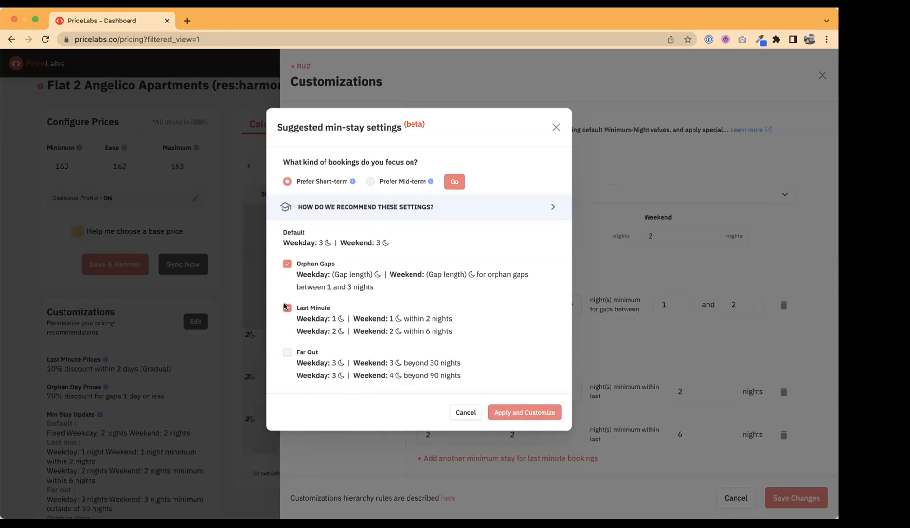
pyautogui.click(288, 352)
pyautogui.click(287, 308)
# Examine the suggested Last Minute rules and the default weekday and weekend minimum stays for short-term bookings
pyautogui.moveTo(452, 322); pyautogui.dragTo(293, 320)
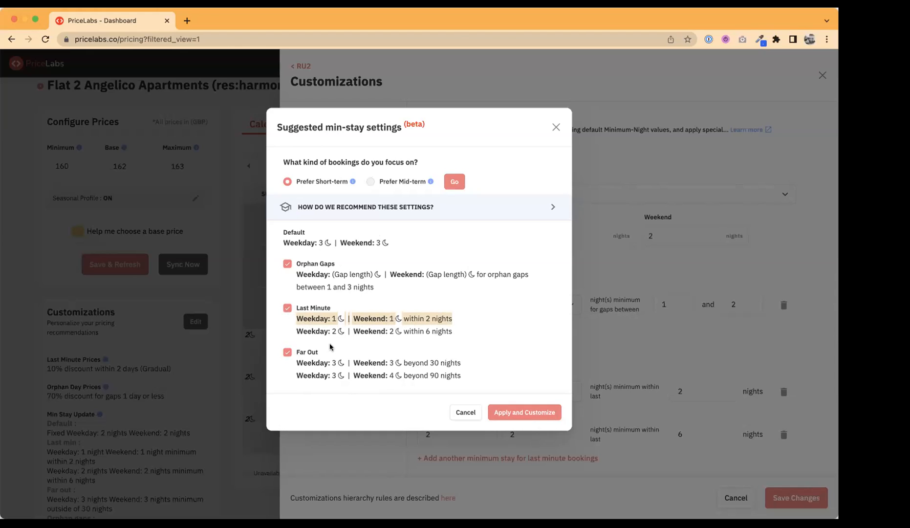
pyautogui.moveTo(453, 333); pyautogui.dragTo(403, 333)
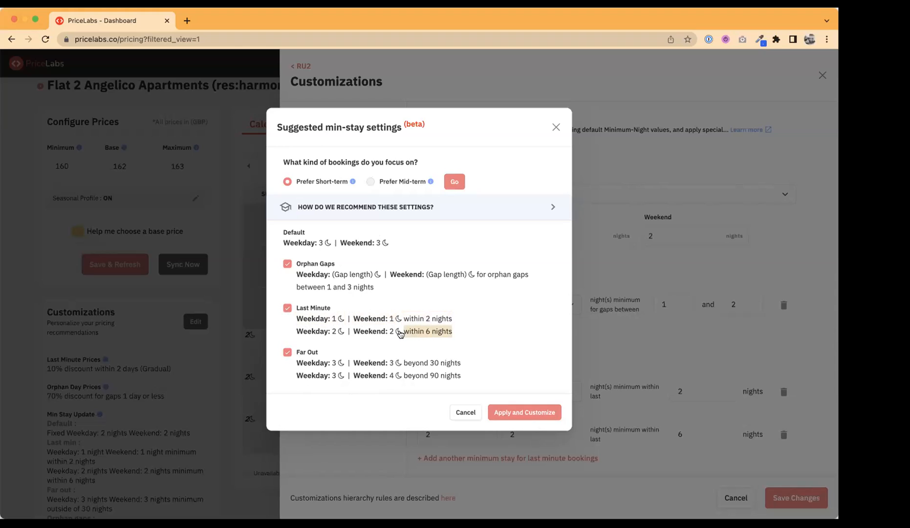
pyautogui.moveTo(394, 333); pyautogui.dragTo(384, 334)
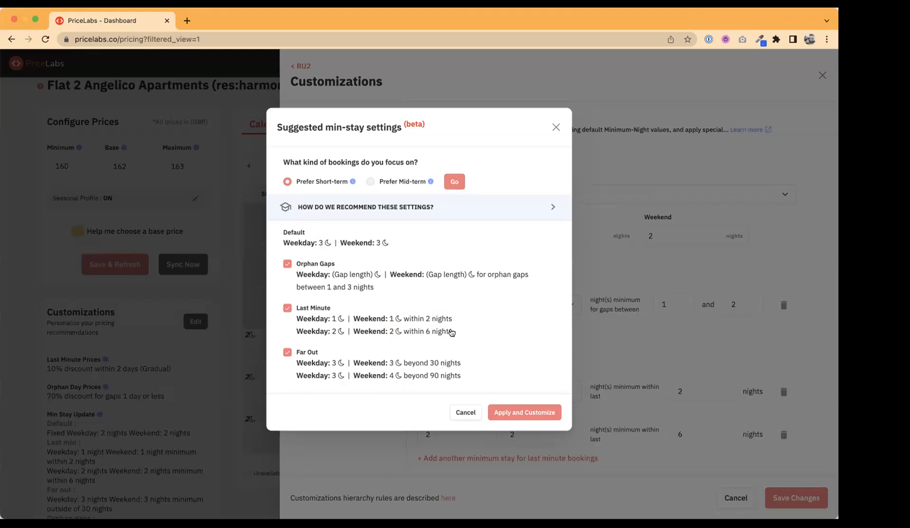
pyautogui.moveTo(450, 332); pyautogui.dragTo(340, 333)
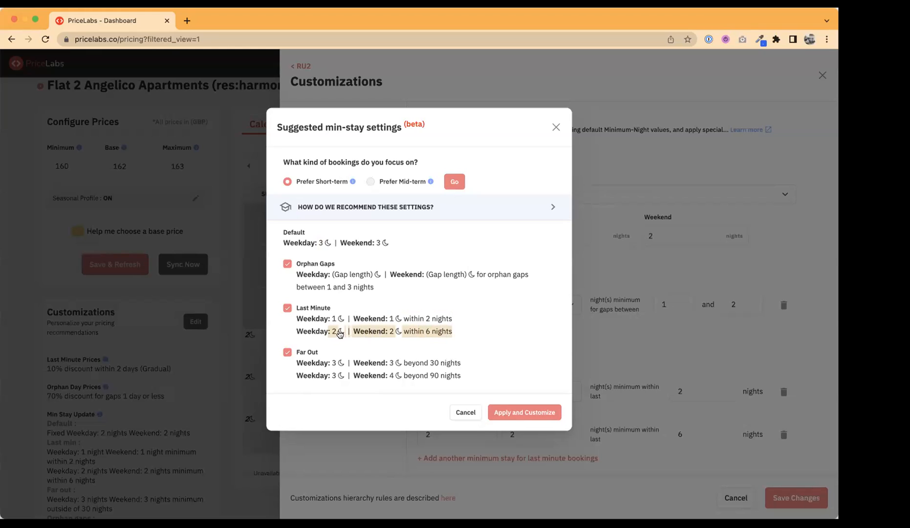
pyautogui.click(317, 243)
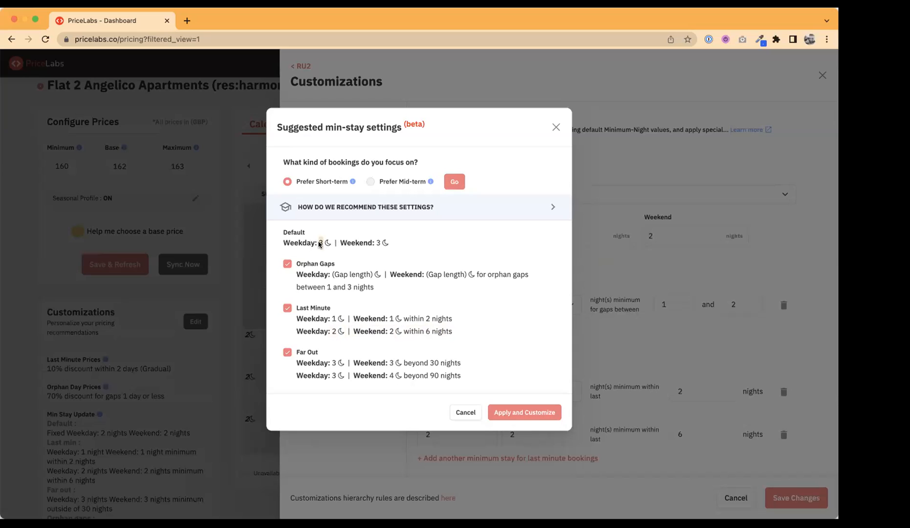
pyautogui.doubleClick(321, 243)
pyautogui.doubleClick(377, 243)
# Preview the Prefer Mid-term suggestions, and apply the regenerated Prefer Short-term suggestions to the listing's stay restrictions
pyautogui.click(371, 181)
pyautogui.click(454, 181)
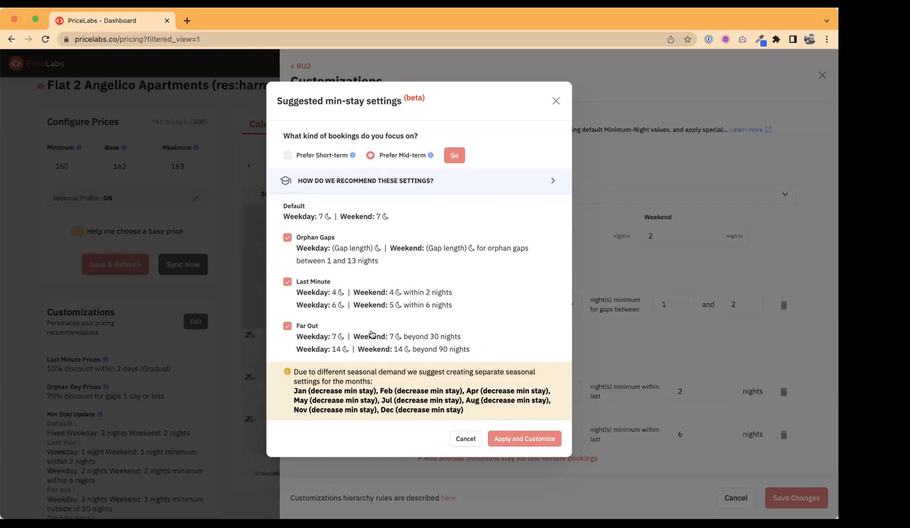
pyautogui.click(311, 154)
pyautogui.click(456, 155)
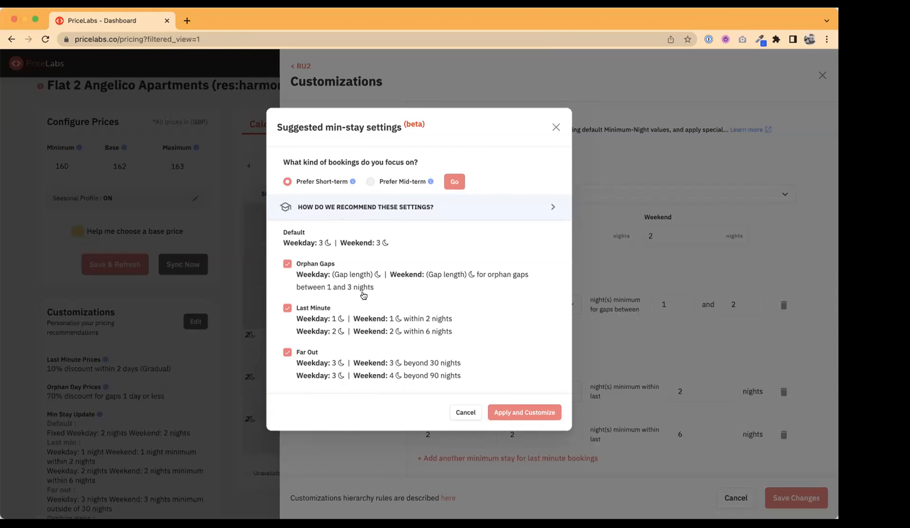
pyautogui.click(520, 412)
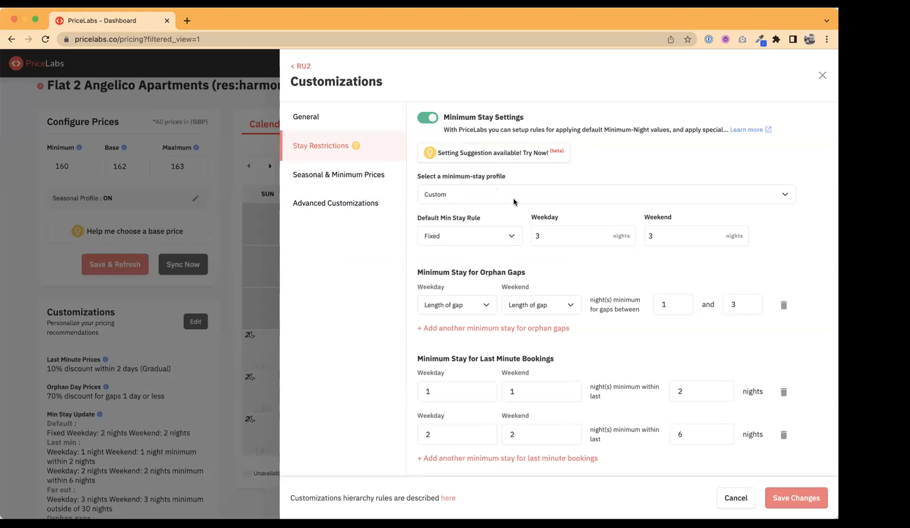
# Review the applied default, orphan gap, last-minute and far-out minimum stays in the customization form without changing them
pyautogui.click(574, 235)
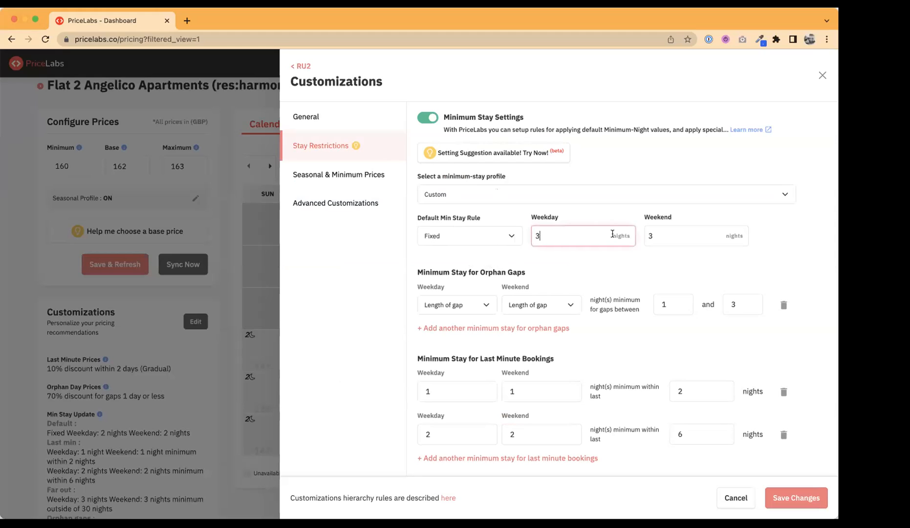
pyautogui.moveTo(542, 232); pyautogui.dragTo(502, 234)
pyautogui.moveTo(663, 235); pyautogui.dragTo(628, 234)
pyautogui.scroll(-3, 622, 268)
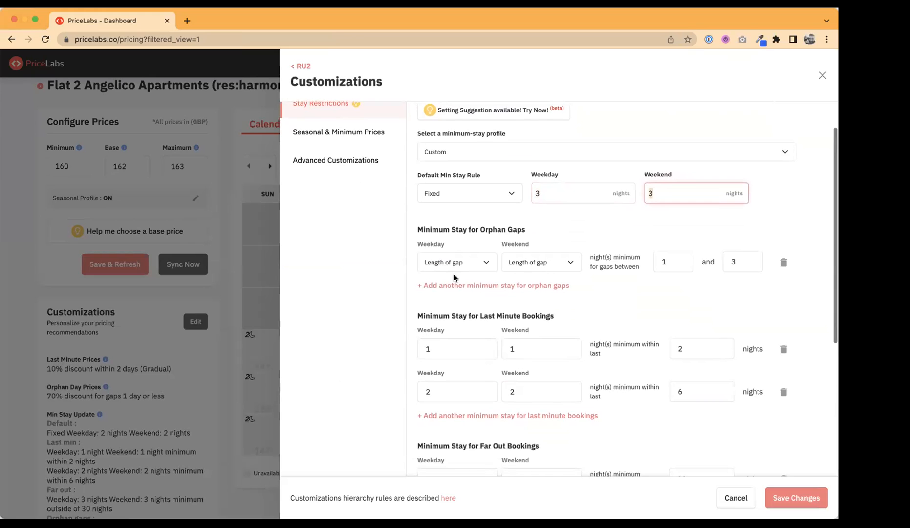
pyautogui.click(464, 296)
pyautogui.scroll(1, 541, 293)
pyautogui.click(541, 294)
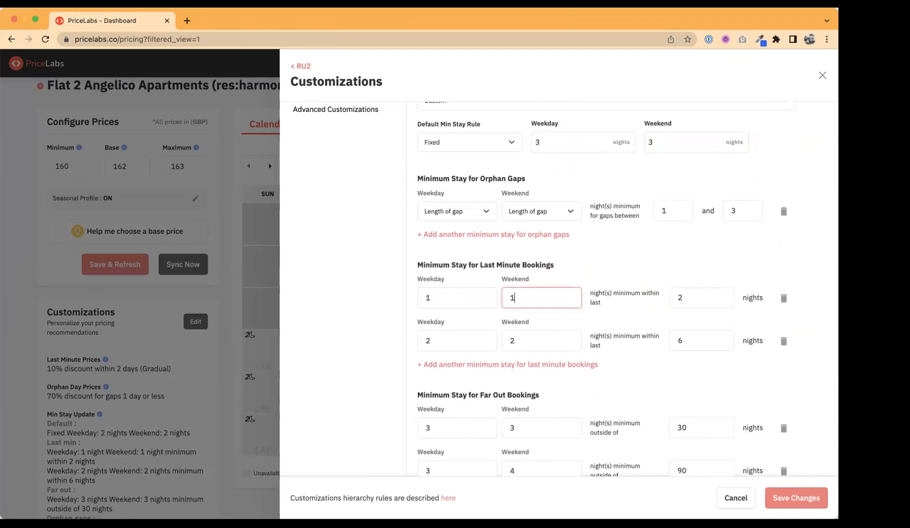
pyautogui.click(737, 262)
pyautogui.scroll(-1, 688, 367)
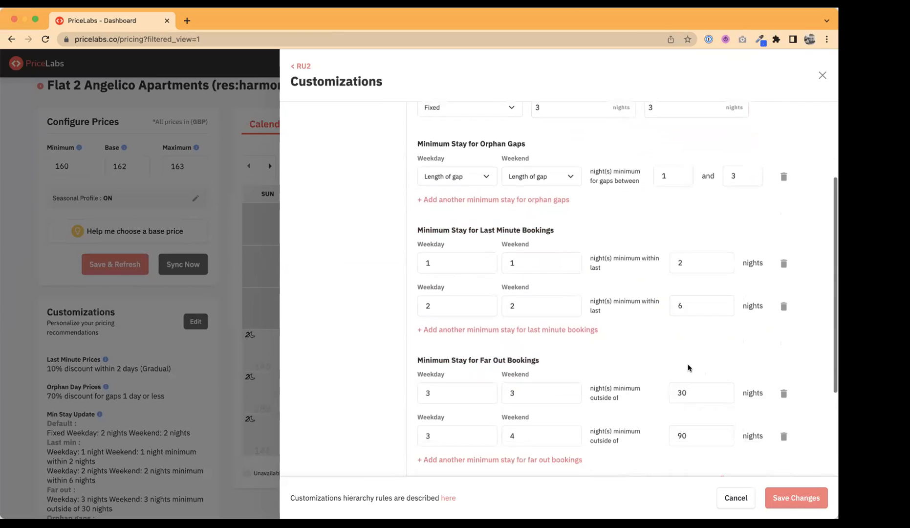
pyautogui.scroll(-2, 688, 367)
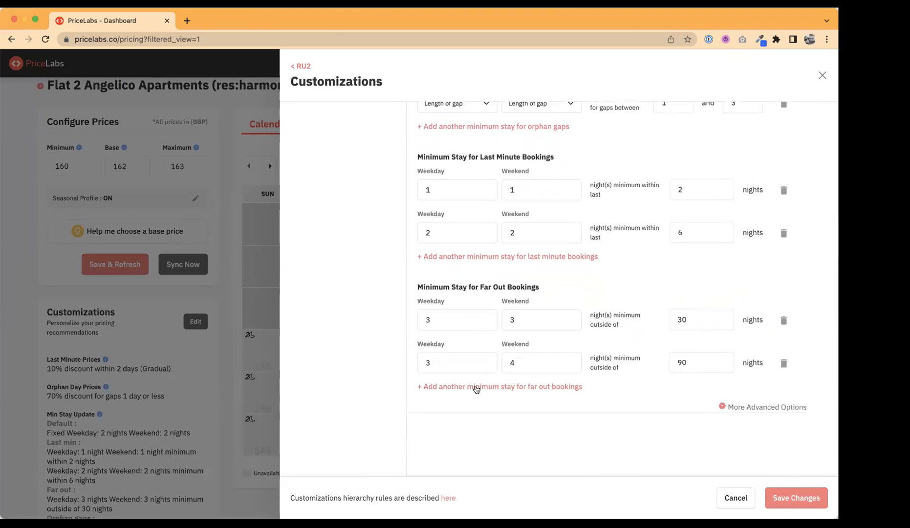
# Leave the minimum-stay customizations without saving, and briefly open the base price helper for the listing before dismissing it
pyautogui.scroll(4, 486, 384)
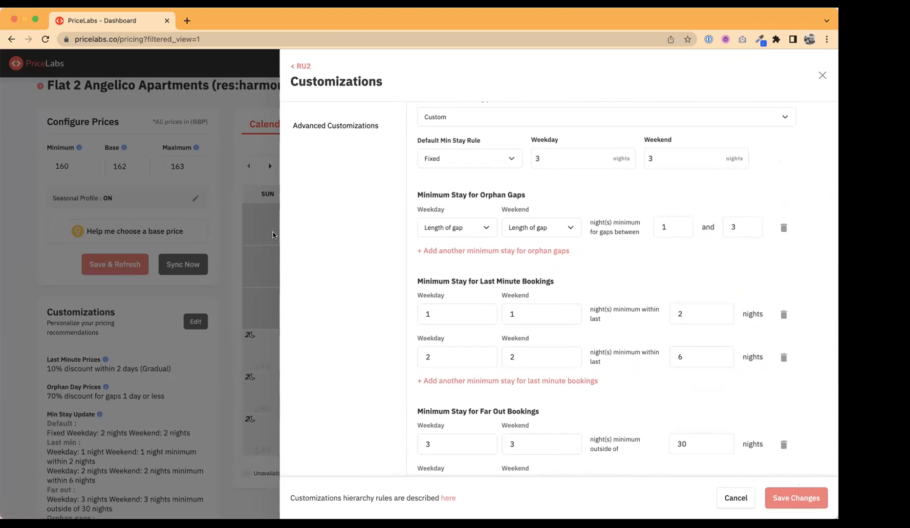
pyautogui.click(823, 75)
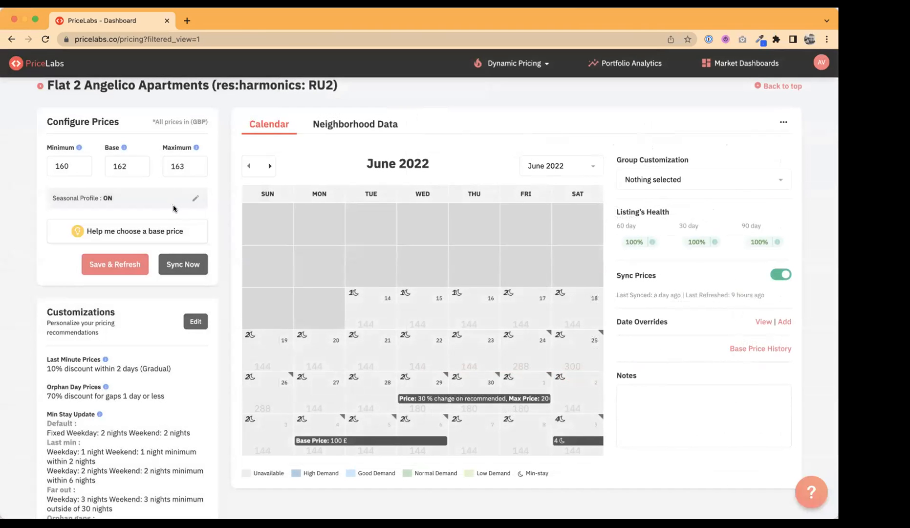
pyautogui.click(174, 230)
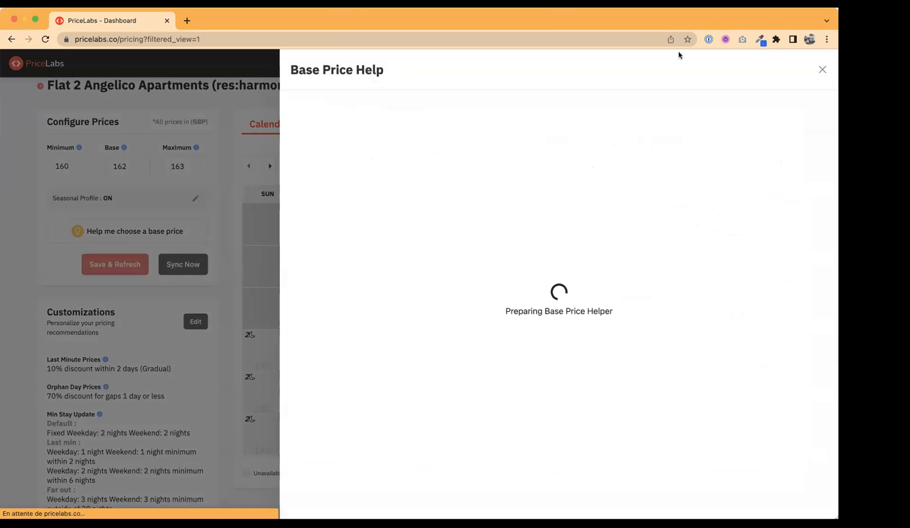
pyautogui.click(822, 69)
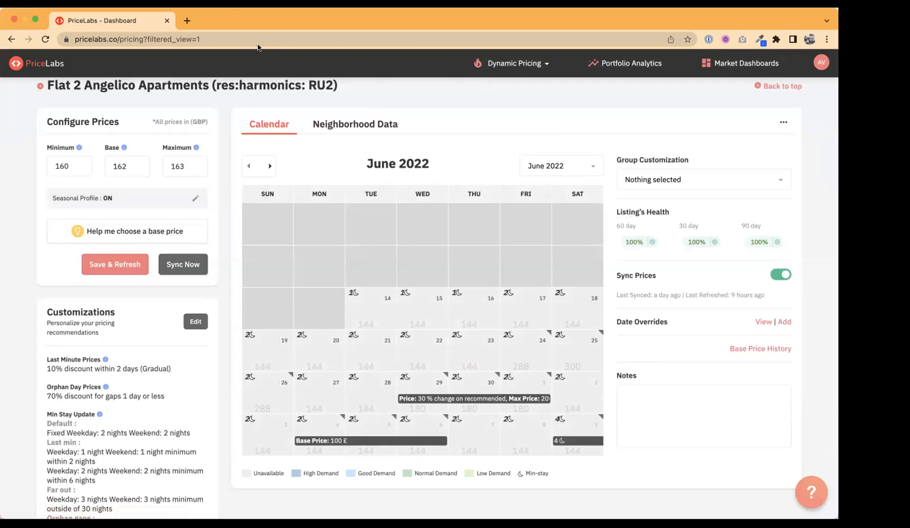
# Open the listing's general customizations and turn off applying the orphan day price discount on weekends
pyautogui.click(196, 323)
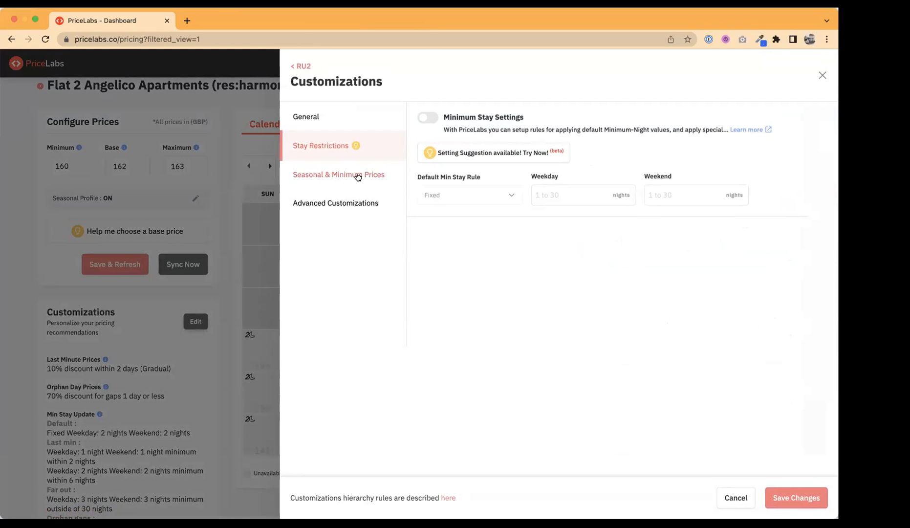
pyautogui.click(341, 124)
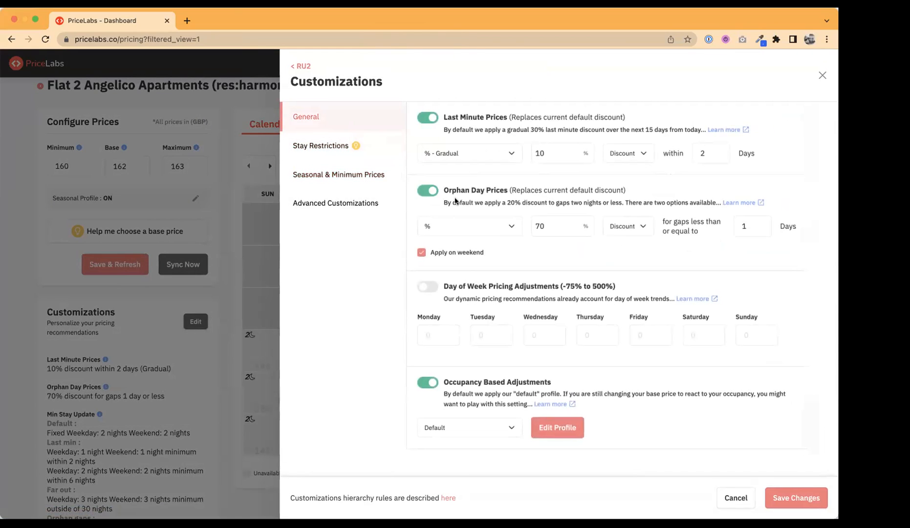
pyautogui.click(421, 252)
pyautogui.click(421, 254)
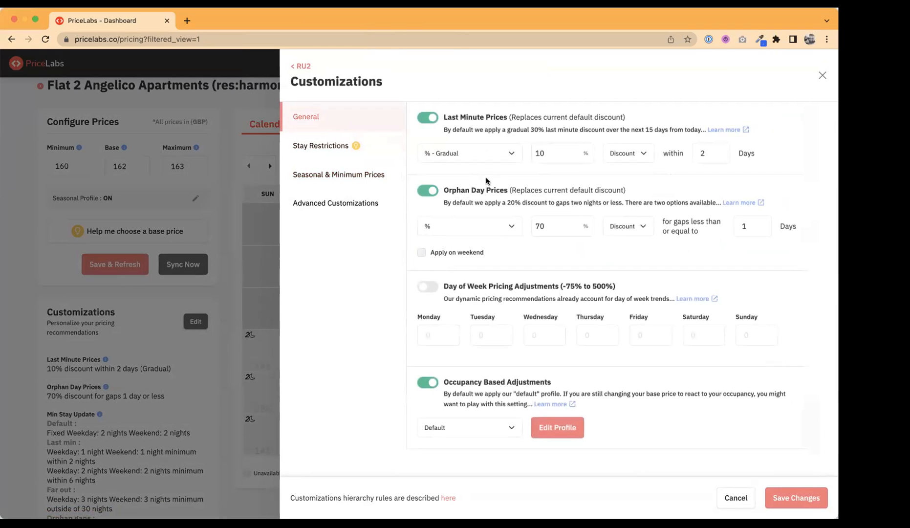
# Examine the orphan day discount percentage, gap length and weekend option, and leave the customizations without saving
pyautogui.click(555, 223)
pyautogui.click(446, 252)
pyautogui.click(440, 253)
pyautogui.doubleClick(744, 226)
pyautogui.click(723, 226)
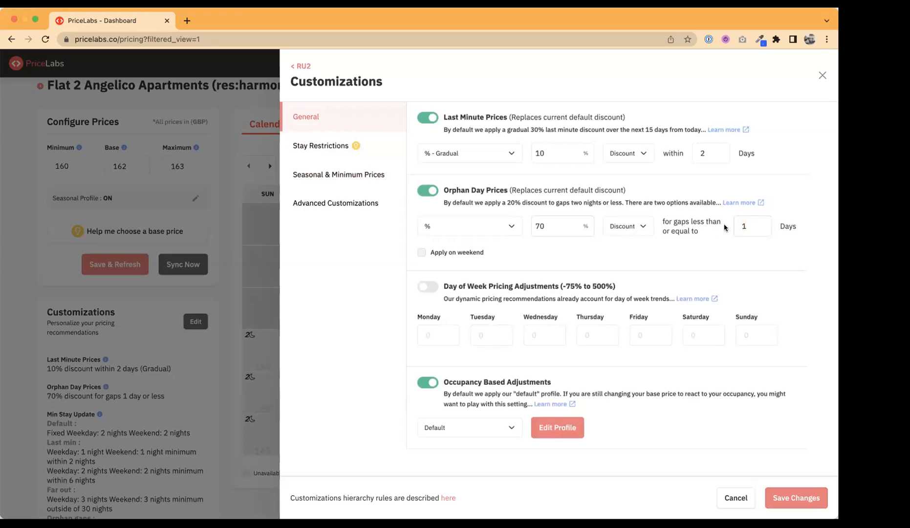
pyautogui.doubleClick(749, 225)
pyautogui.click(752, 224)
pyautogui.click(433, 254)
pyautogui.click(420, 253)
pyautogui.click(821, 76)
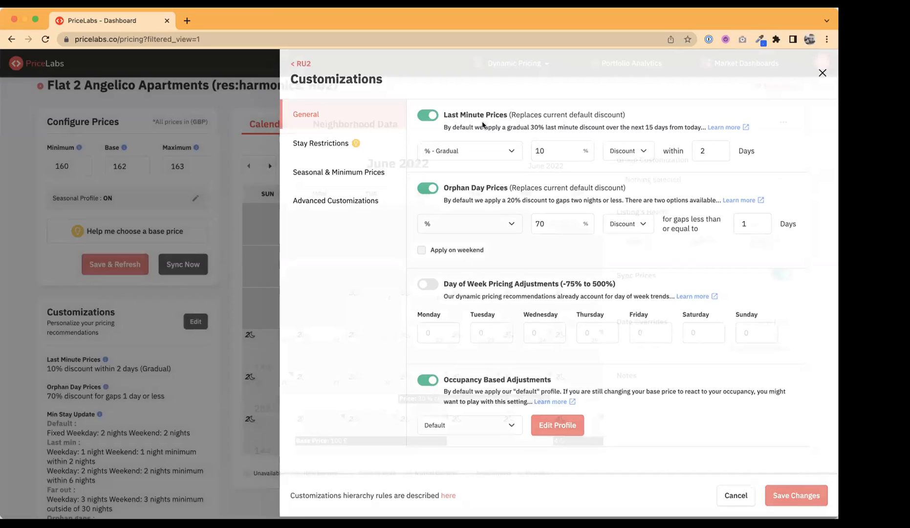
# Review the listing's customization summary and June 2022 calendar, and switch to the May Product Updates PDF in the document viewer
pyautogui.scroll(-6, 263, 135)
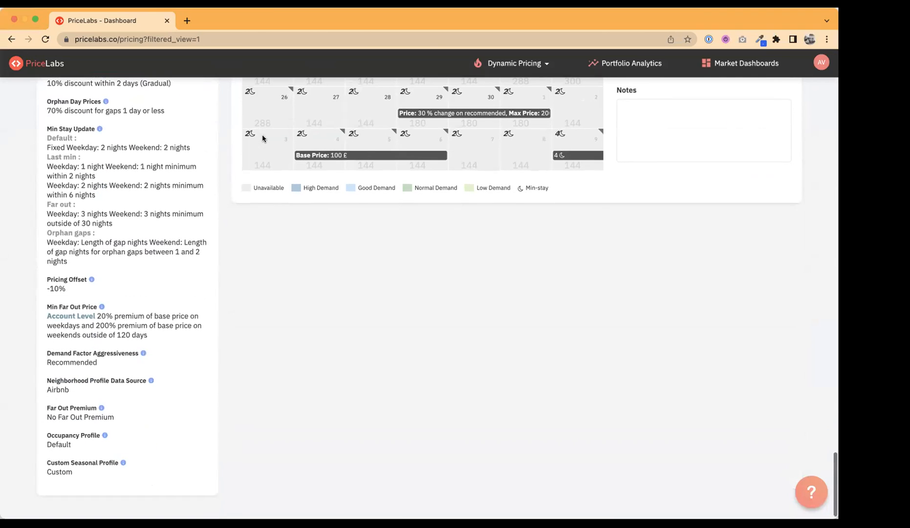
pyautogui.scroll(3, 262, 139)
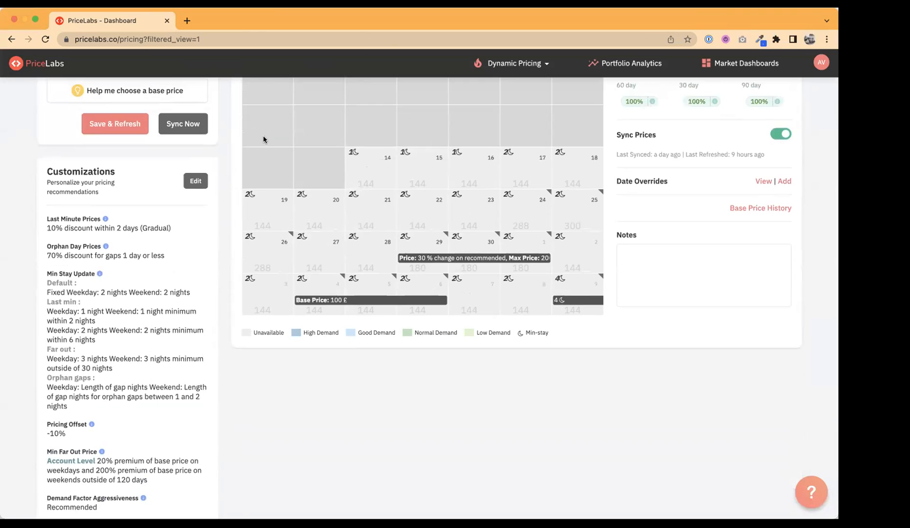
pyautogui.scroll(3, 263, 135)
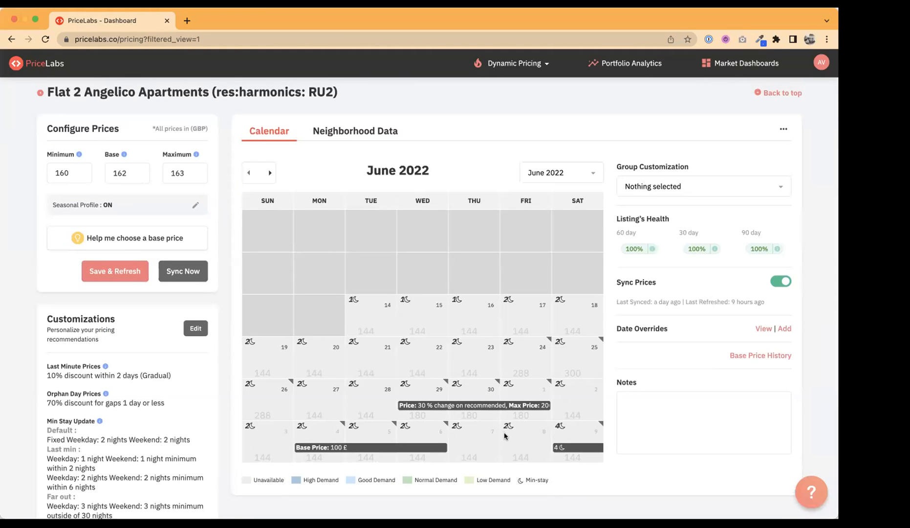
pyautogui.press('super+Tab')
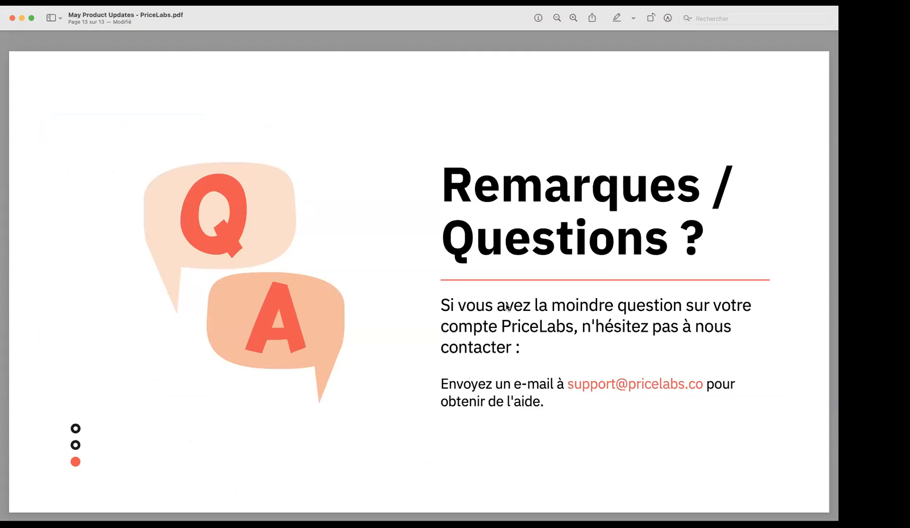